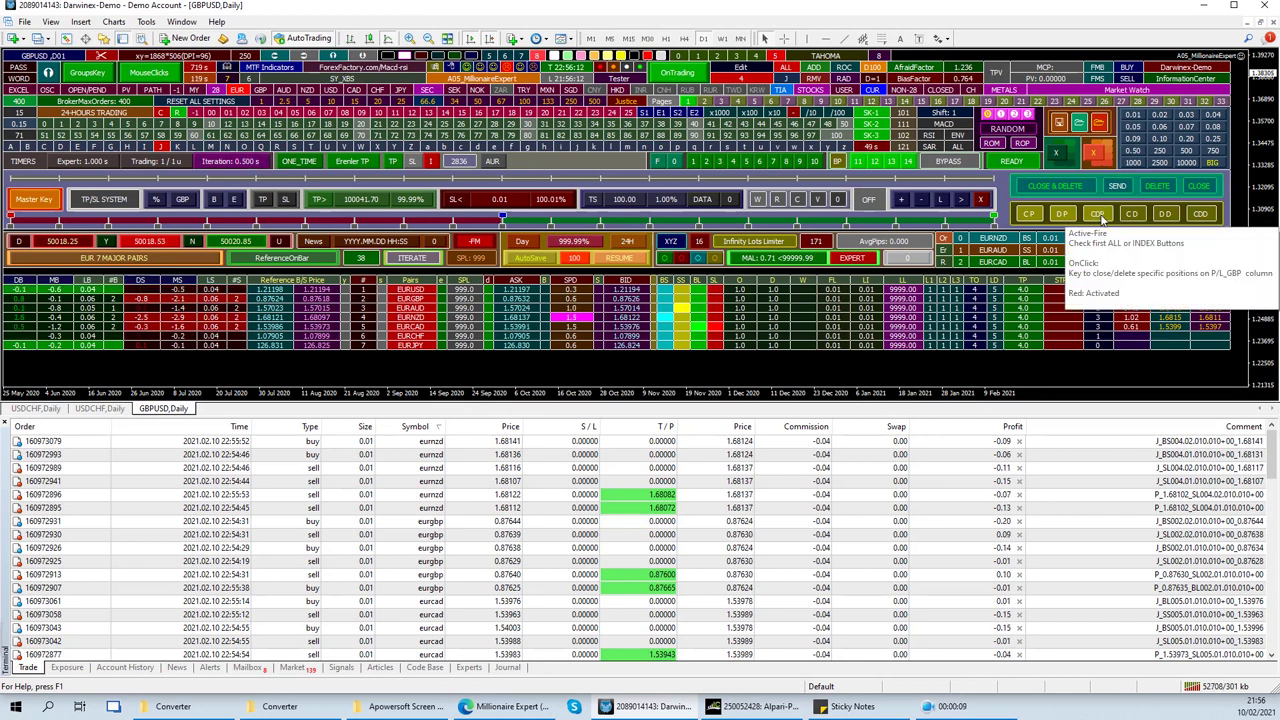
- Show per-pair P/L in GBP and average prices, and inspect a pending EURUSD order
left_click(1100, 218)
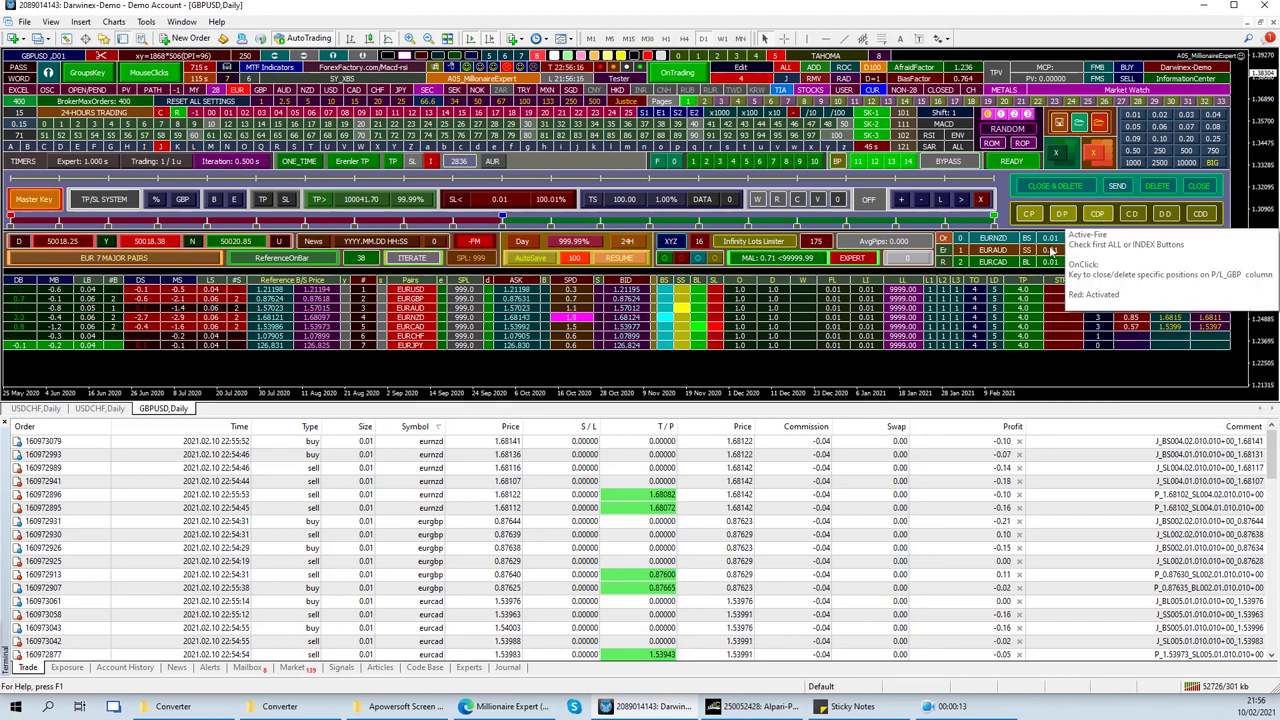
scroll(480, 510, "down", 8)
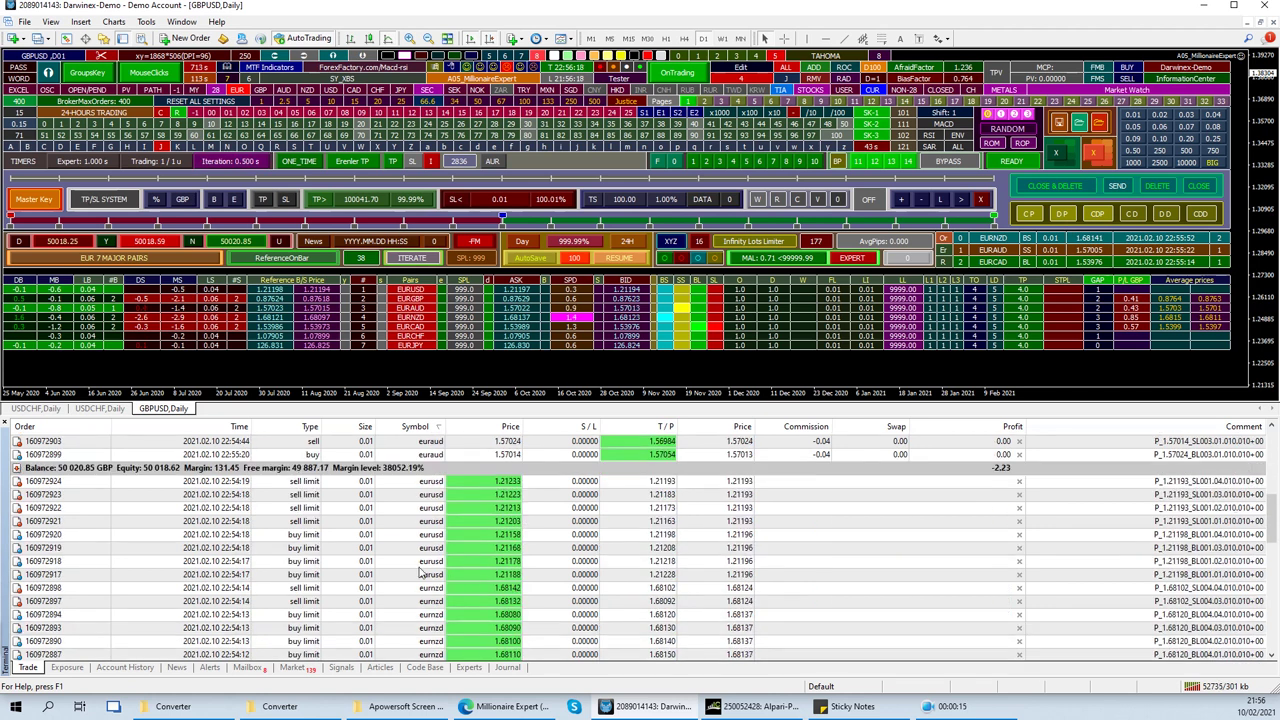
left_click(423, 566)
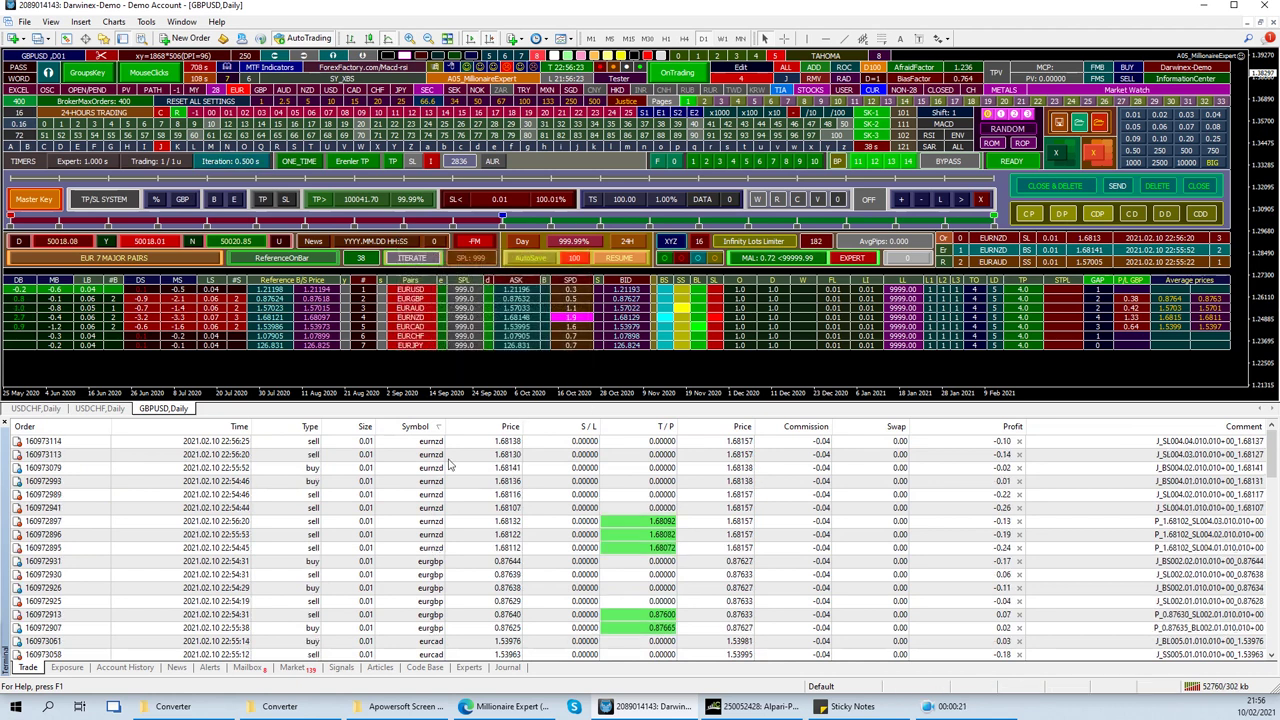
scroll(452, 488, "down", 5)
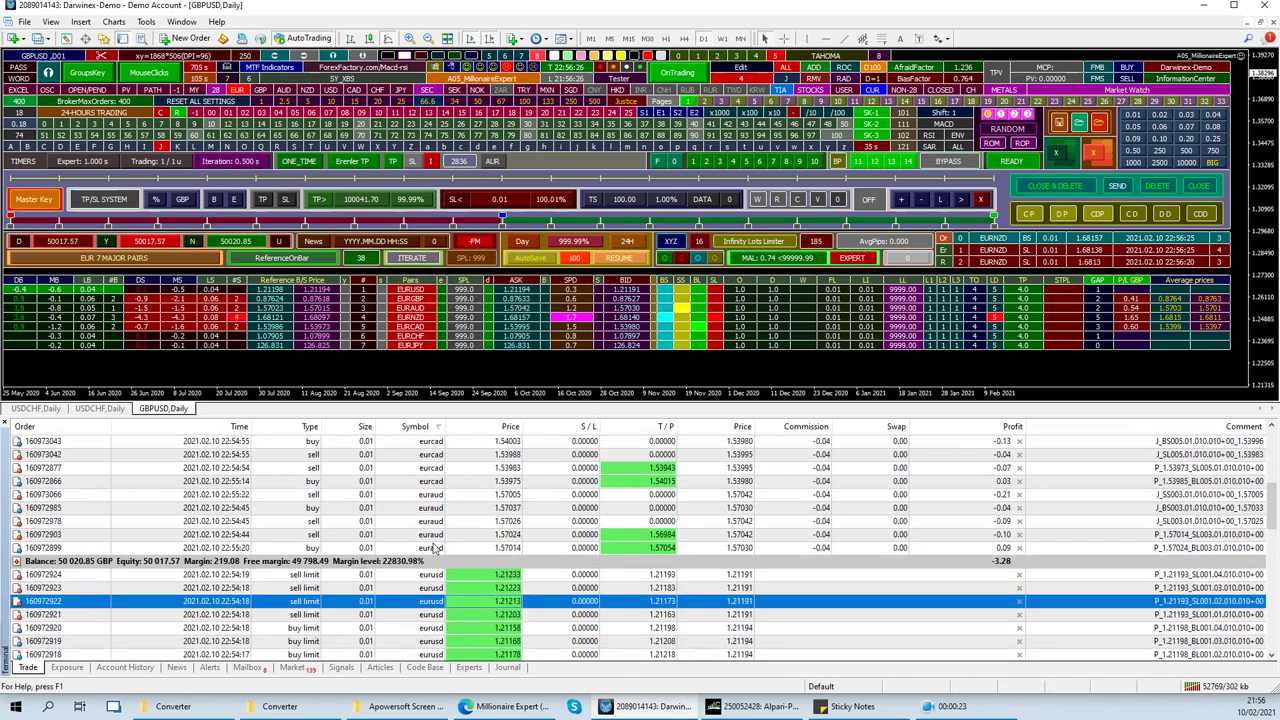
scroll(446, 492, "up", 4)
- Review the Trade tab orders, inspecting an EURNZD order and a pending EURUSD sell limit
left_click(345, 534)
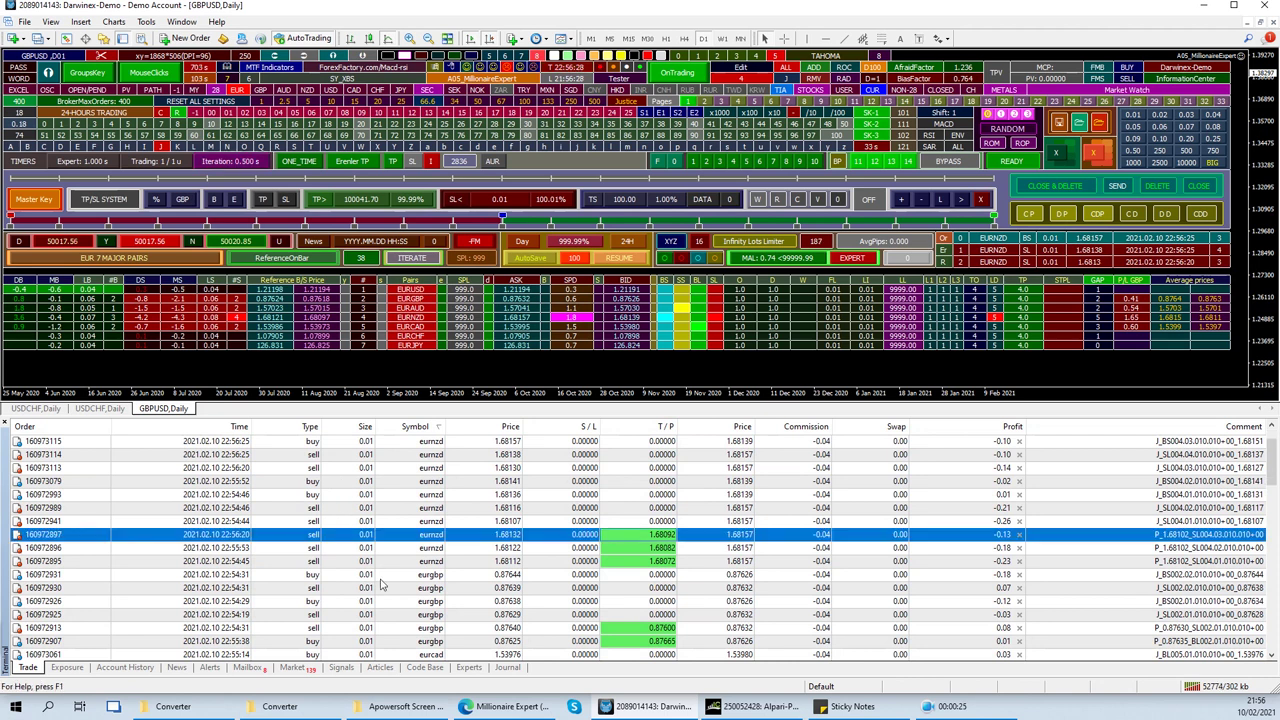
scroll(390, 530, "down", 5)
left_click(330, 534)
scroll(367, 580, "down", 8)
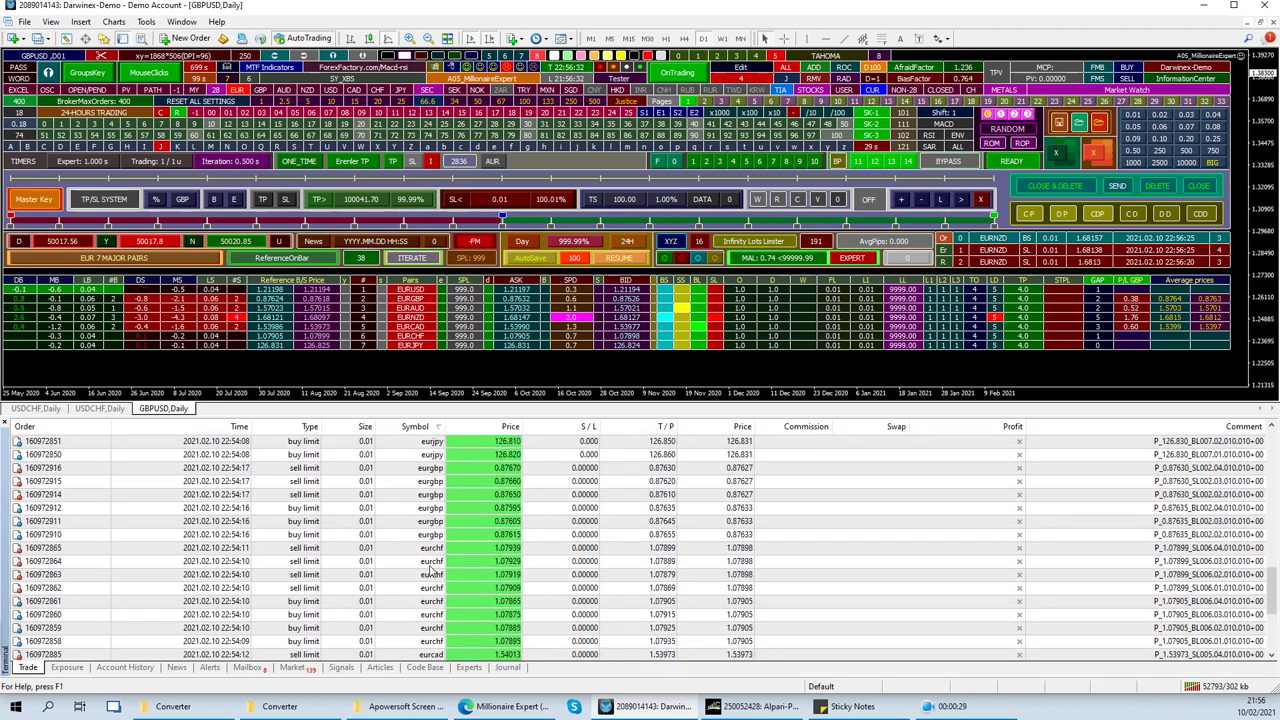
scroll(432, 571, "up", 10)
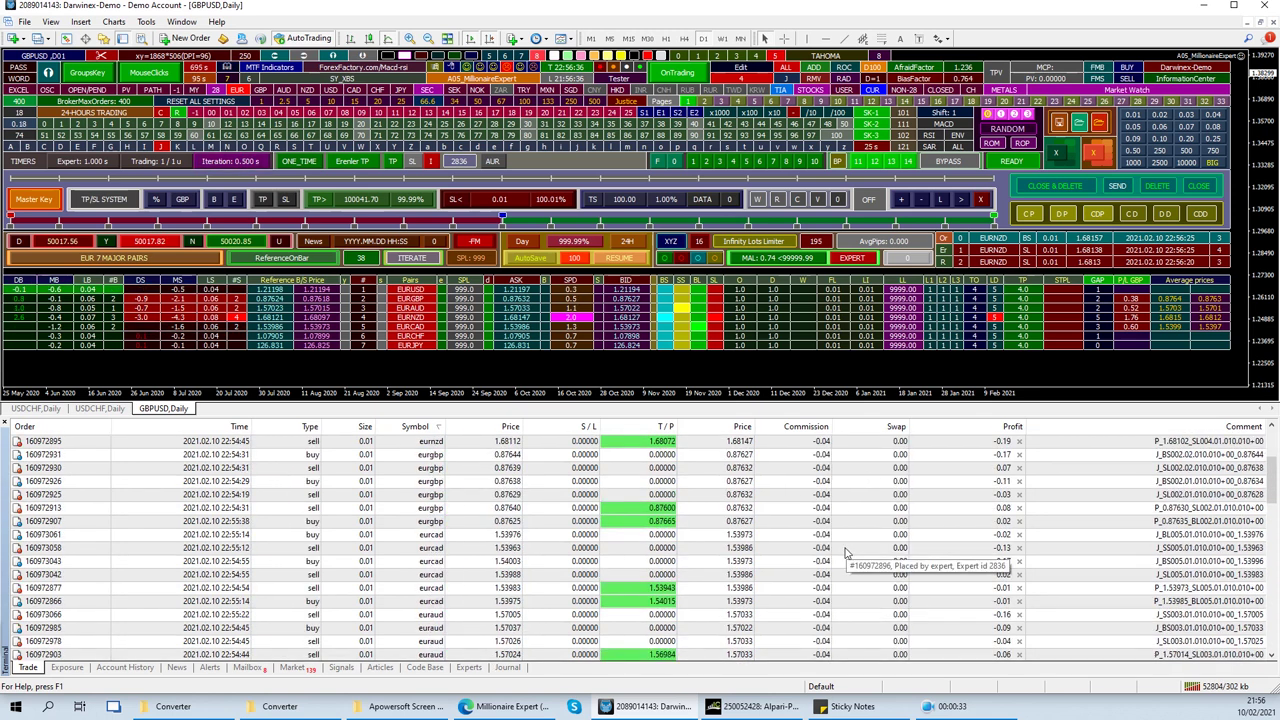
scroll(850, 555, "down", 3)
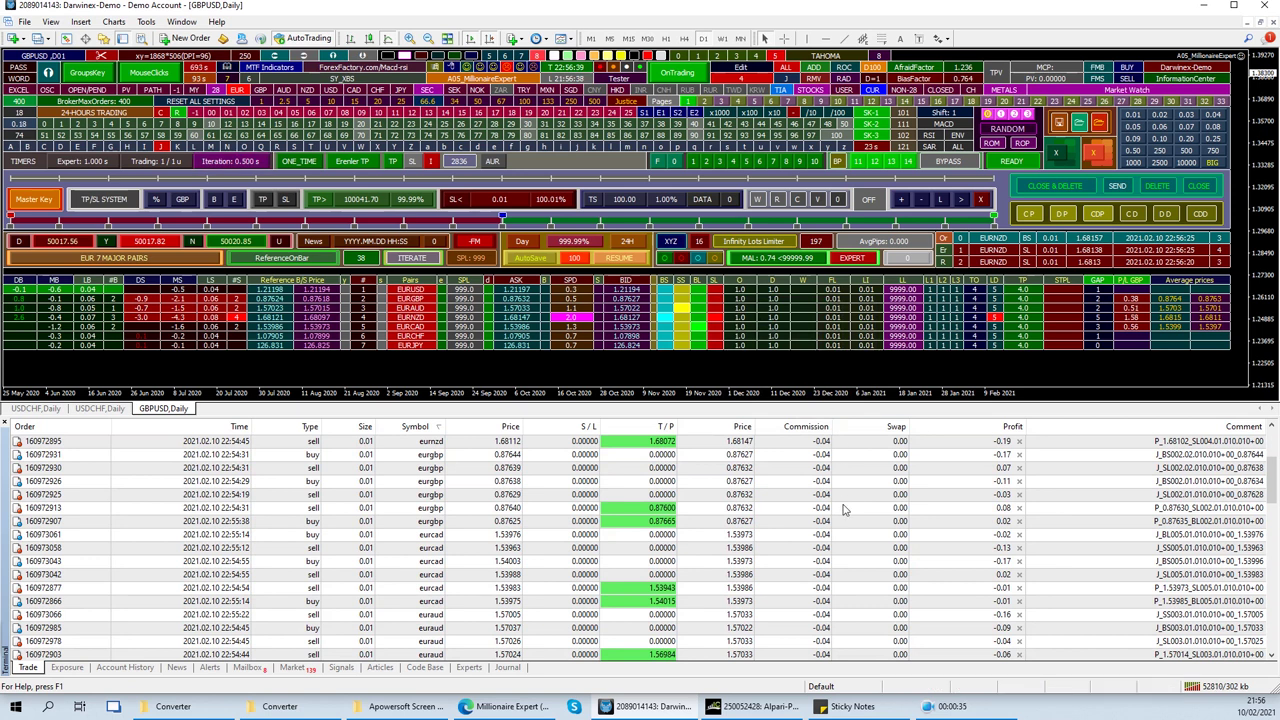
scroll(840, 513, "up", 3)
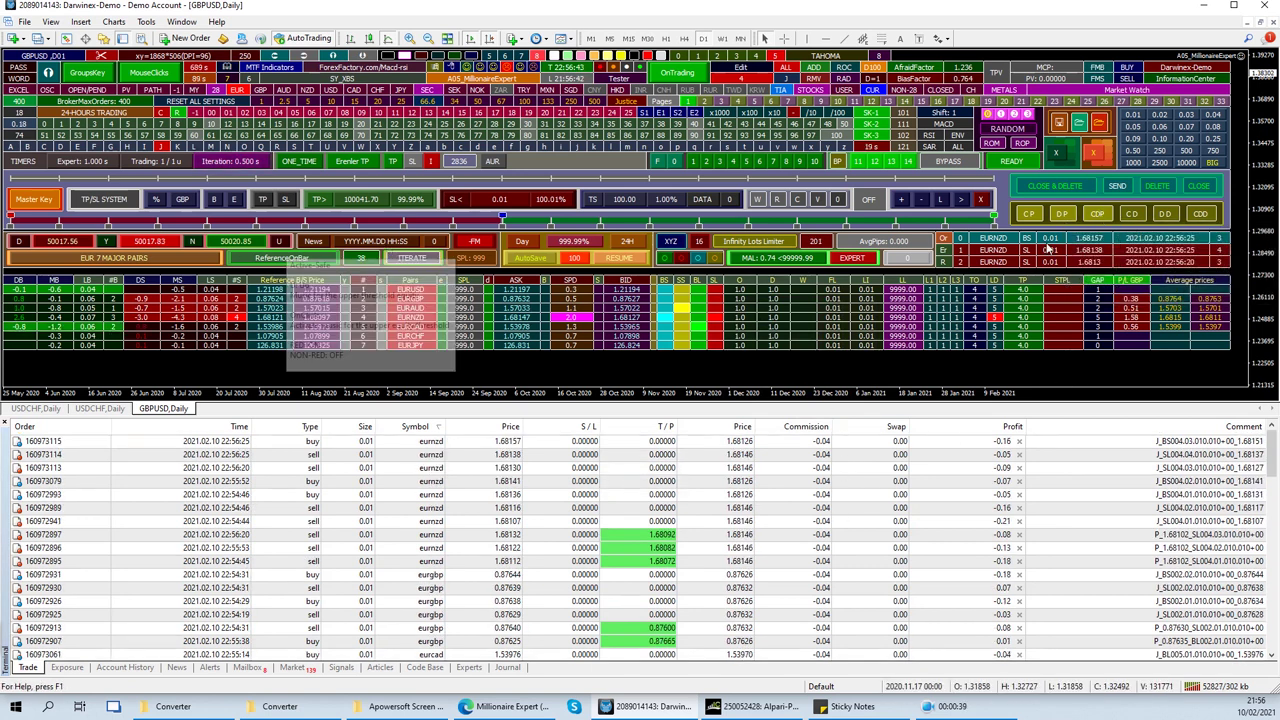
- Arm per-pair closing, sort the orders by symbol, and close all EURAUD orders
left_click(1097, 214)
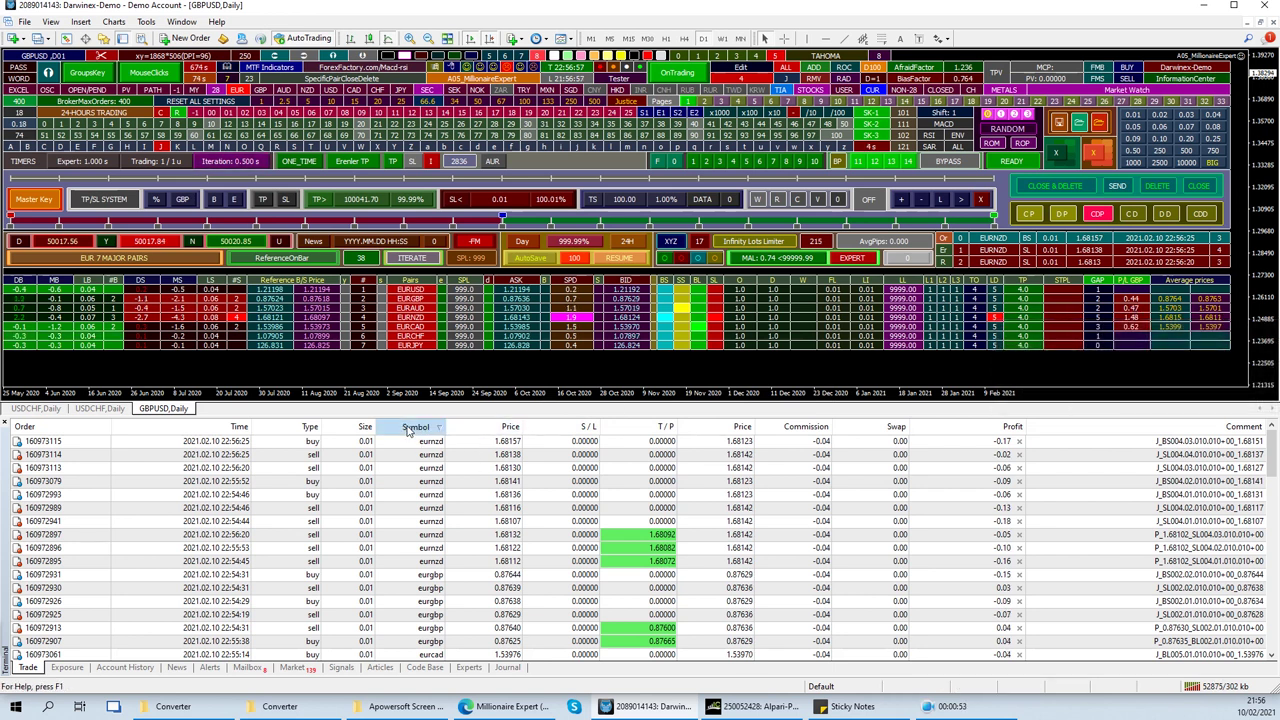
left_click(416, 427)
left_click(414, 445)
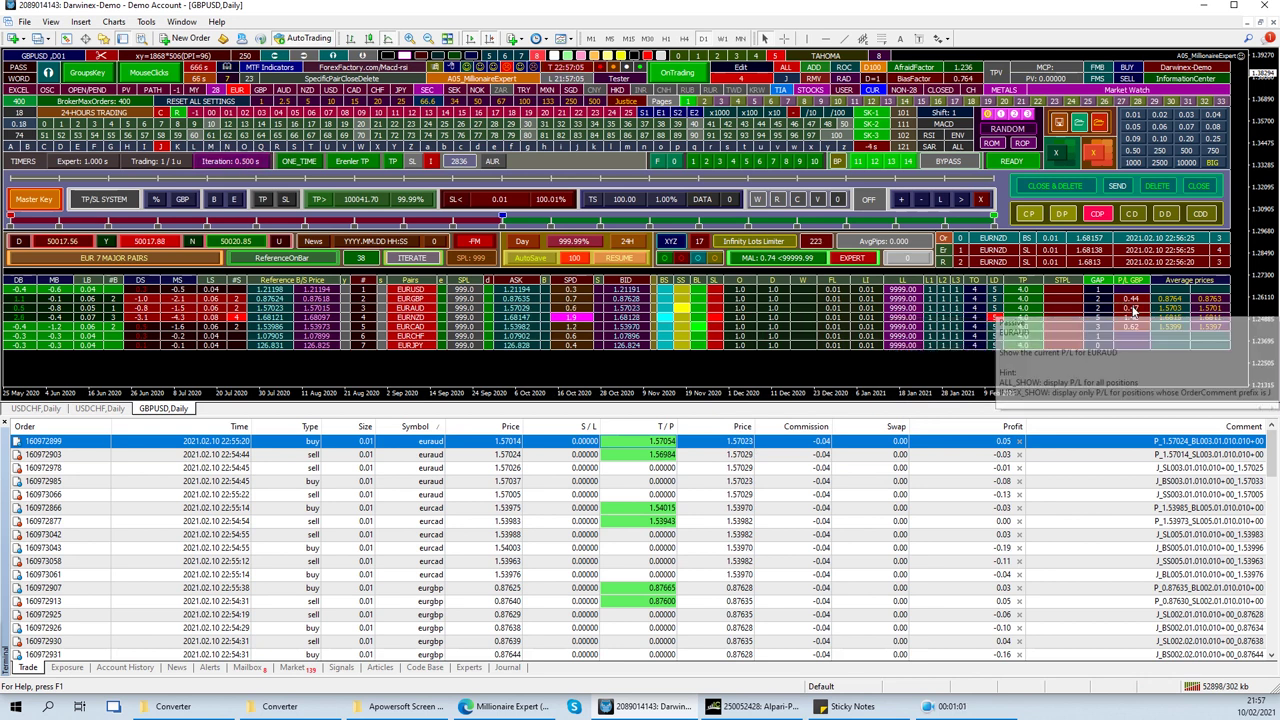
left_click(740, 308)
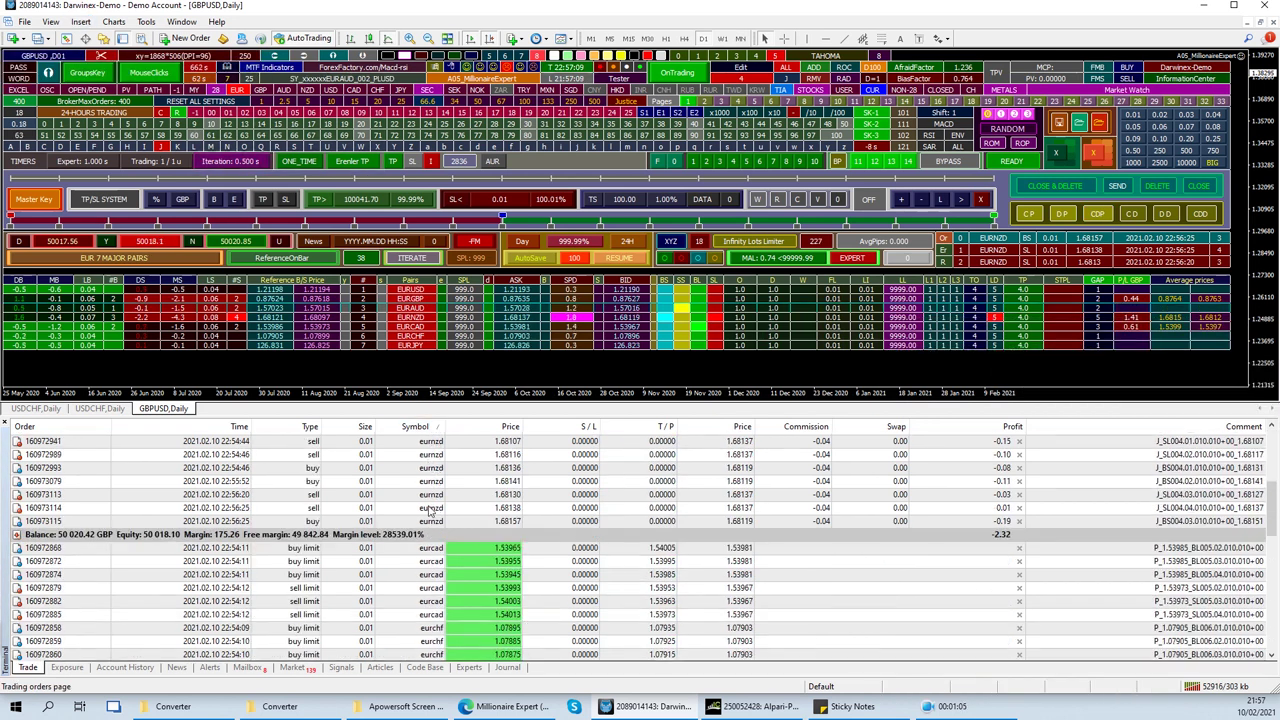
- Check the remaining orders and close all EURGBP orders from their P/L cell
scroll(440, 520, "down", 6)
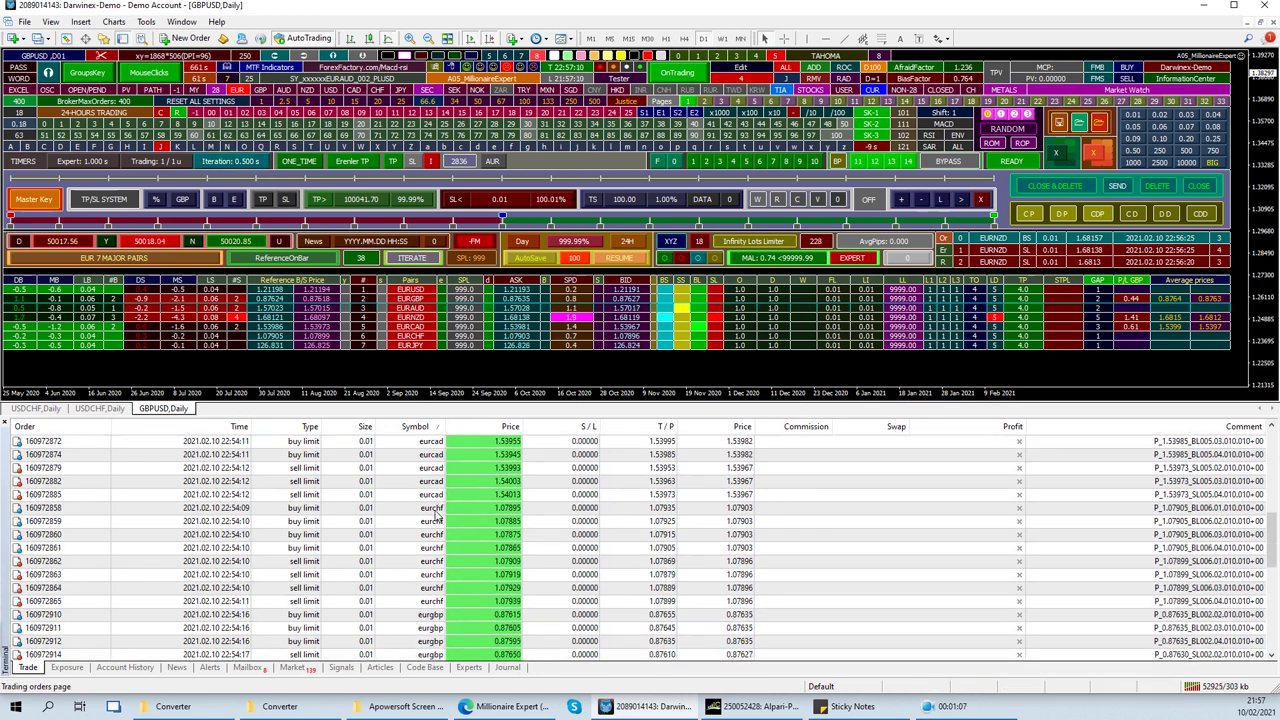
scroll(440, 560, "down", 5)
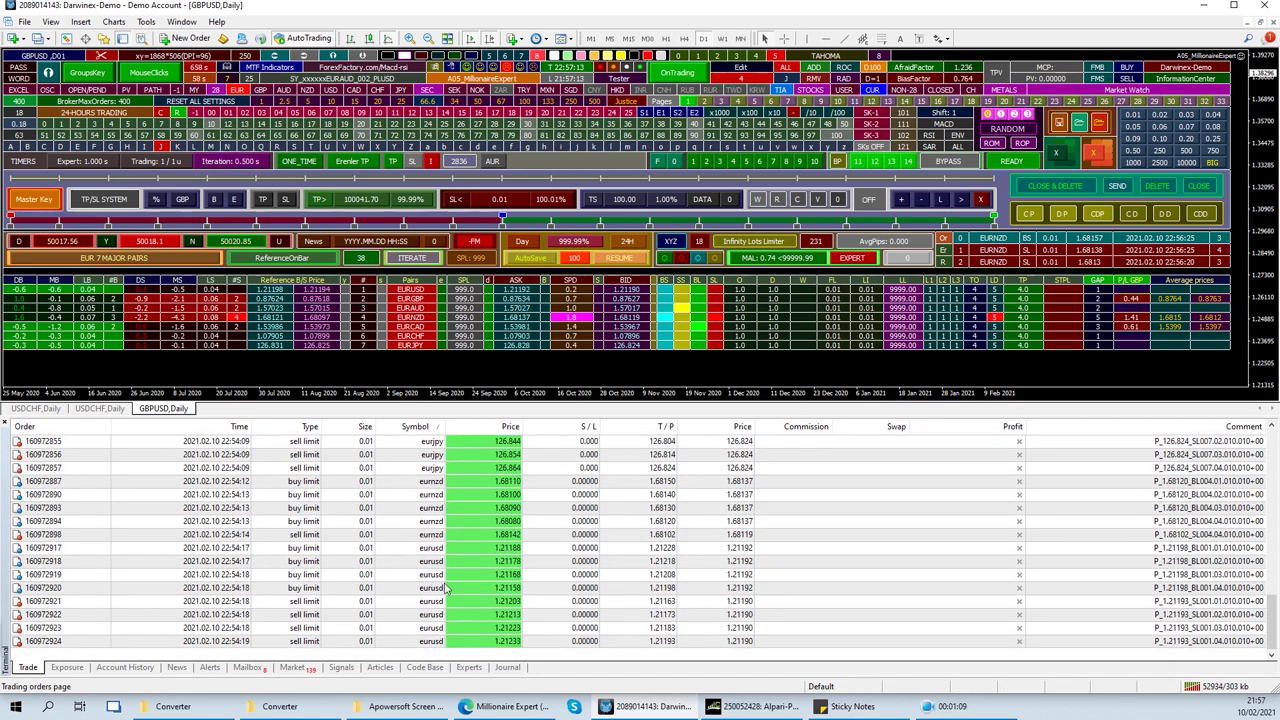
scroll(432, 550, "up", 12)
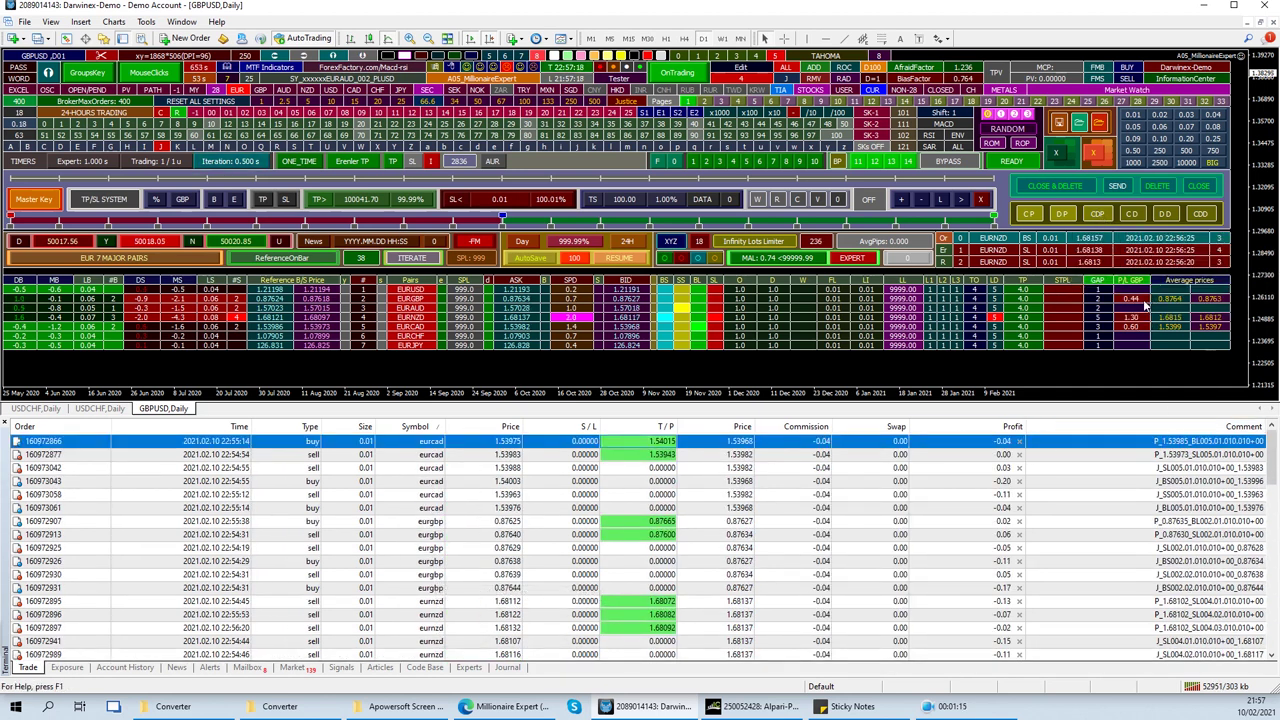
left_click(1097, 213)
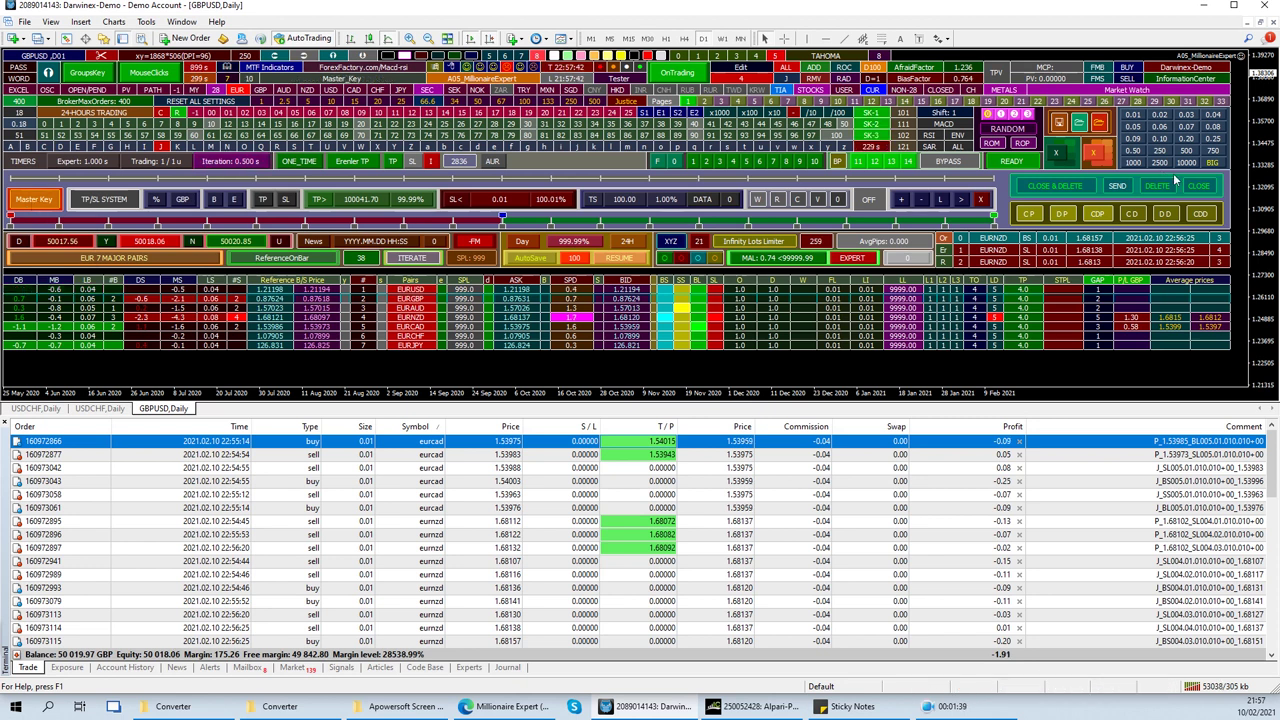
- Close every open position with the expert panel's CLOSE button
left_click(1205, 190)
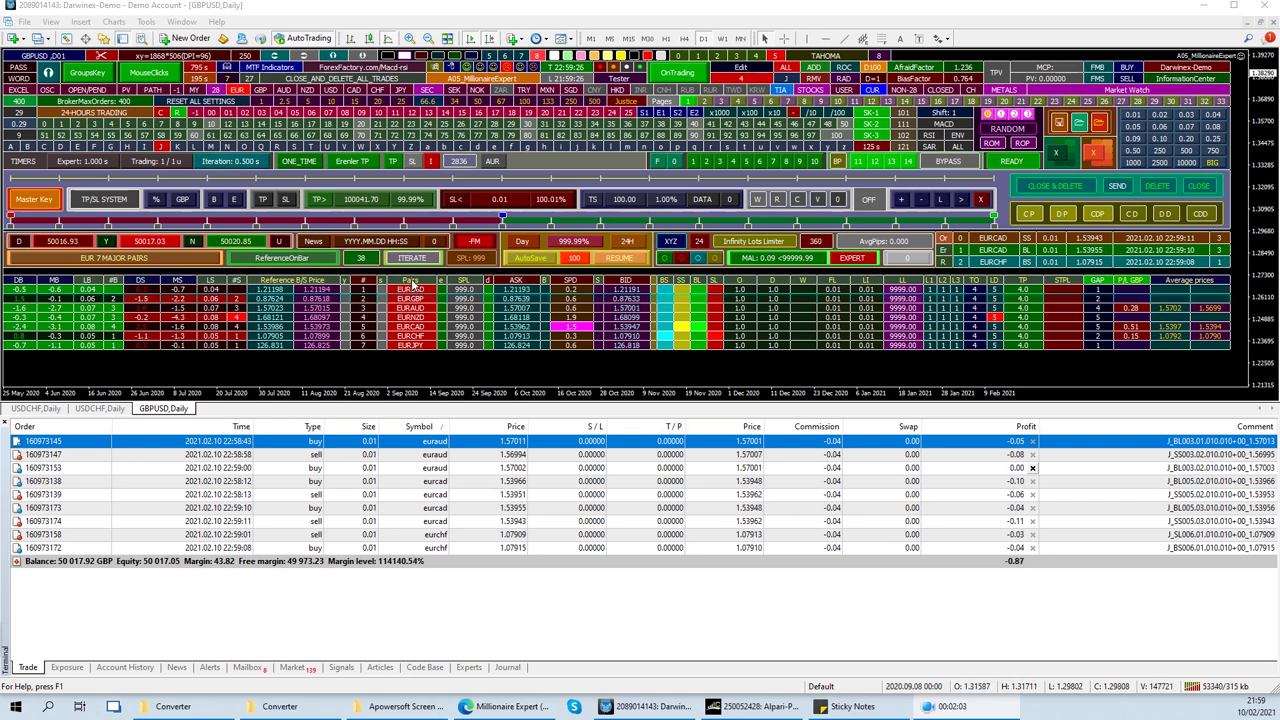
- Select all pairs, send buy and sell limit pending orders, then close and delete all orders
left_click(411, 284)
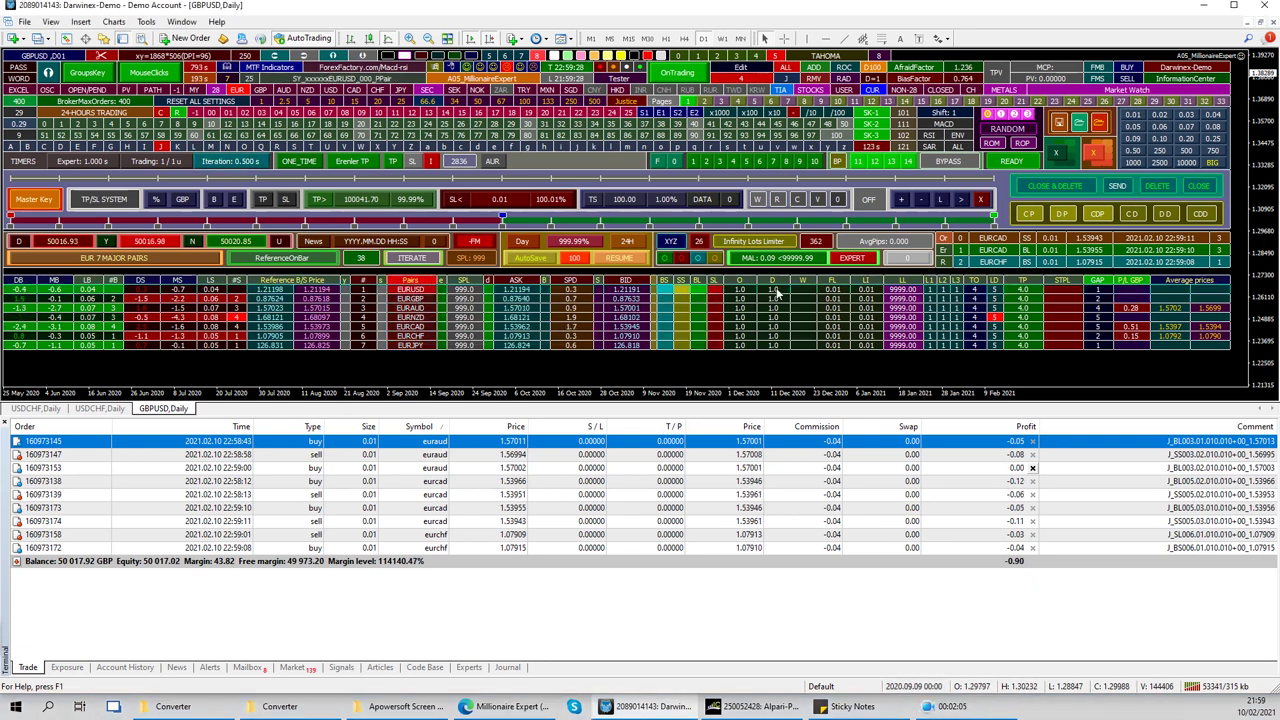
left_click(1119, 188)
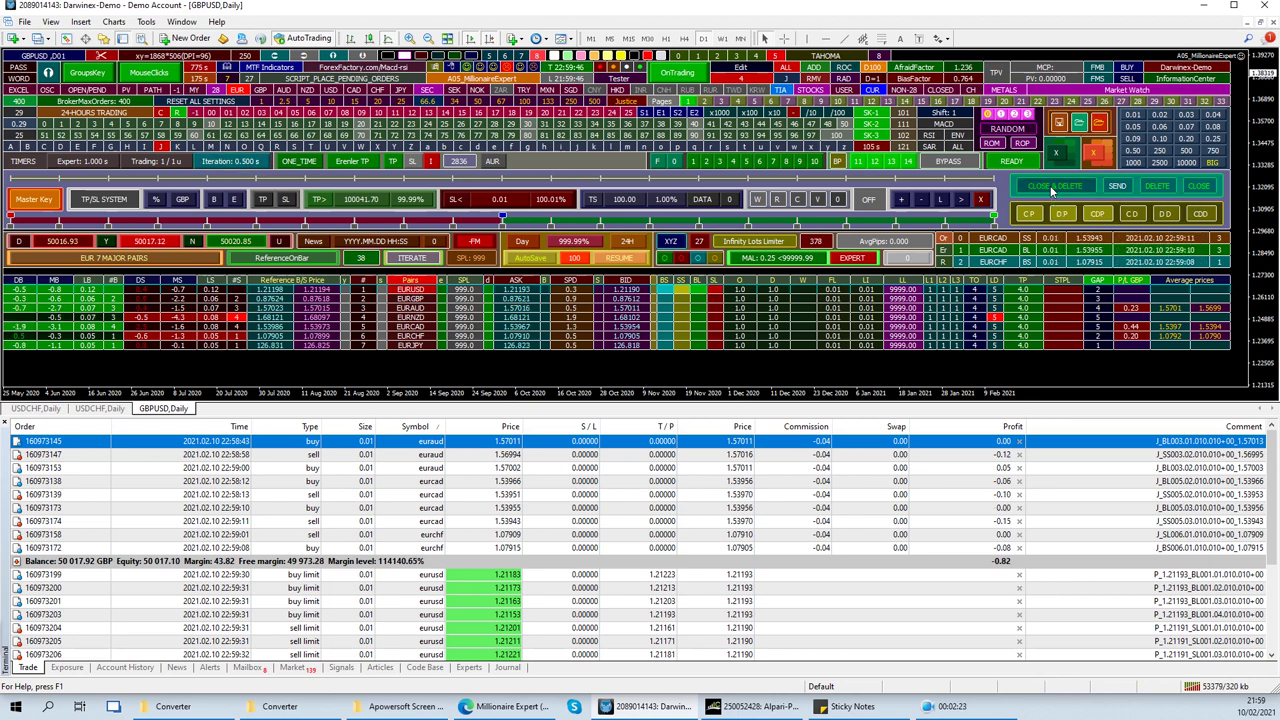
left_click(1053, 190)
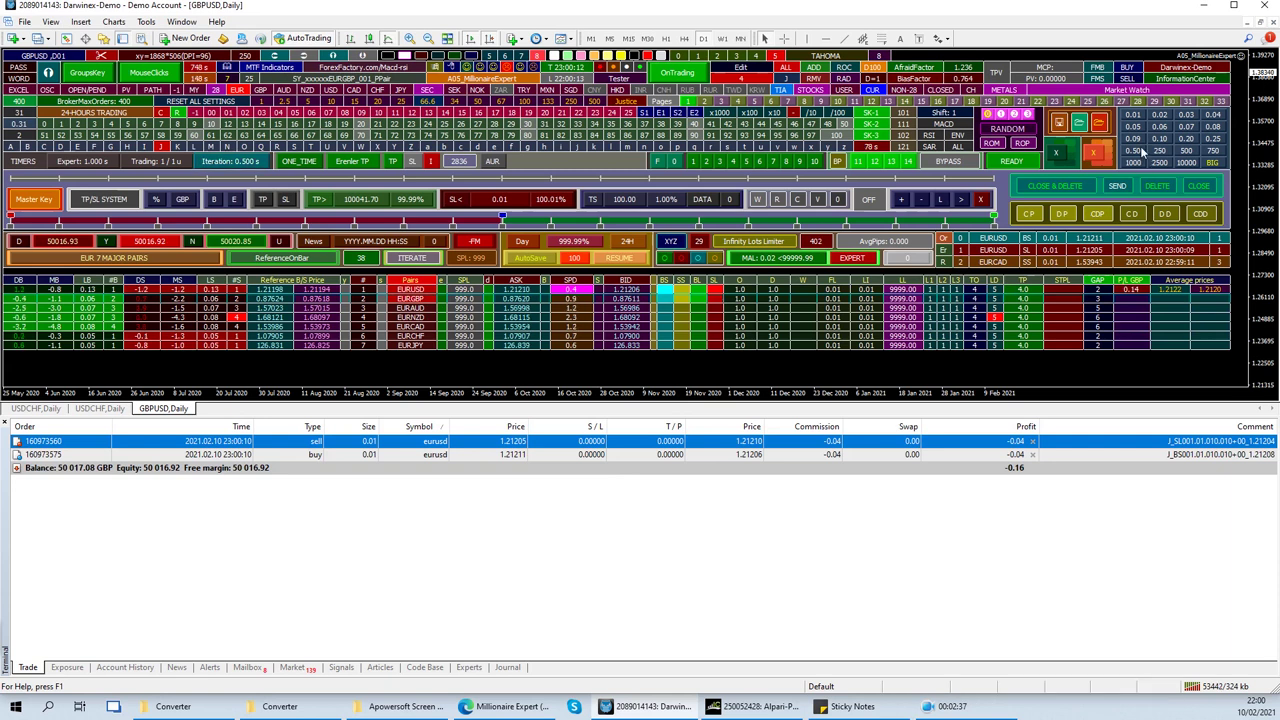
- Send EURGBP pending limit and stop orders, then delete all orders in two passes
left_click(1118, 187)
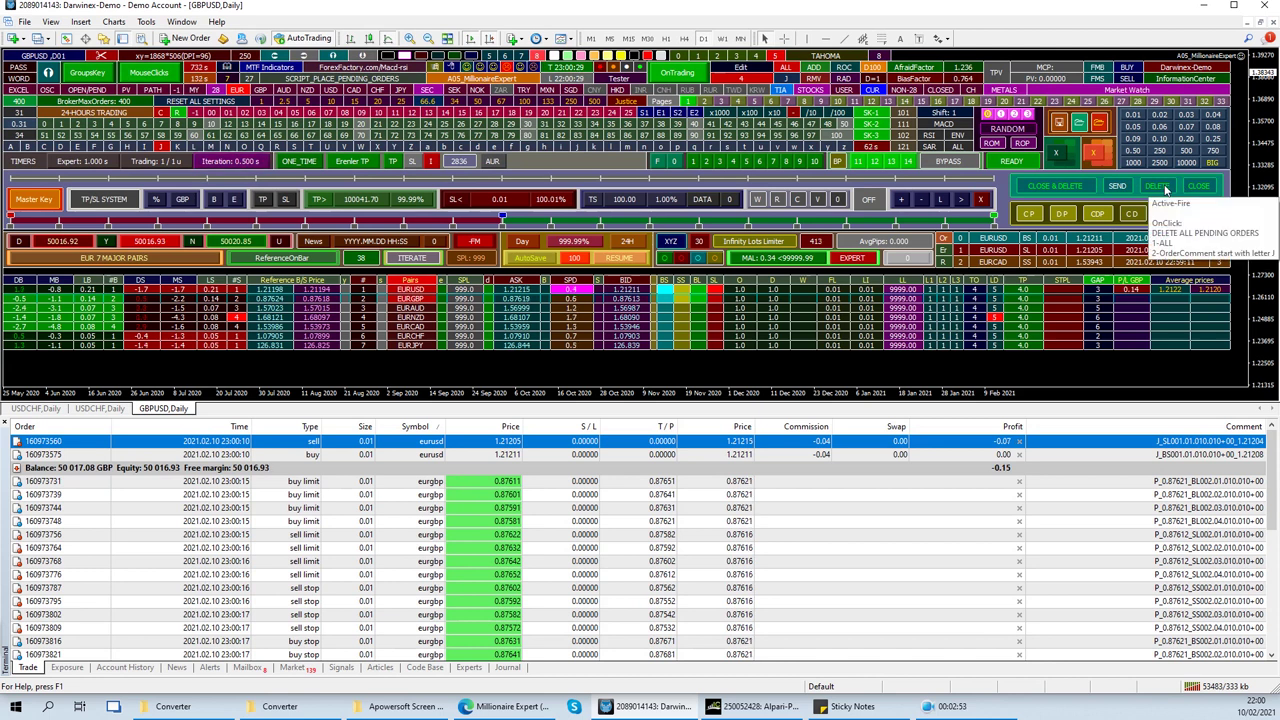
left_click(1163, 187)
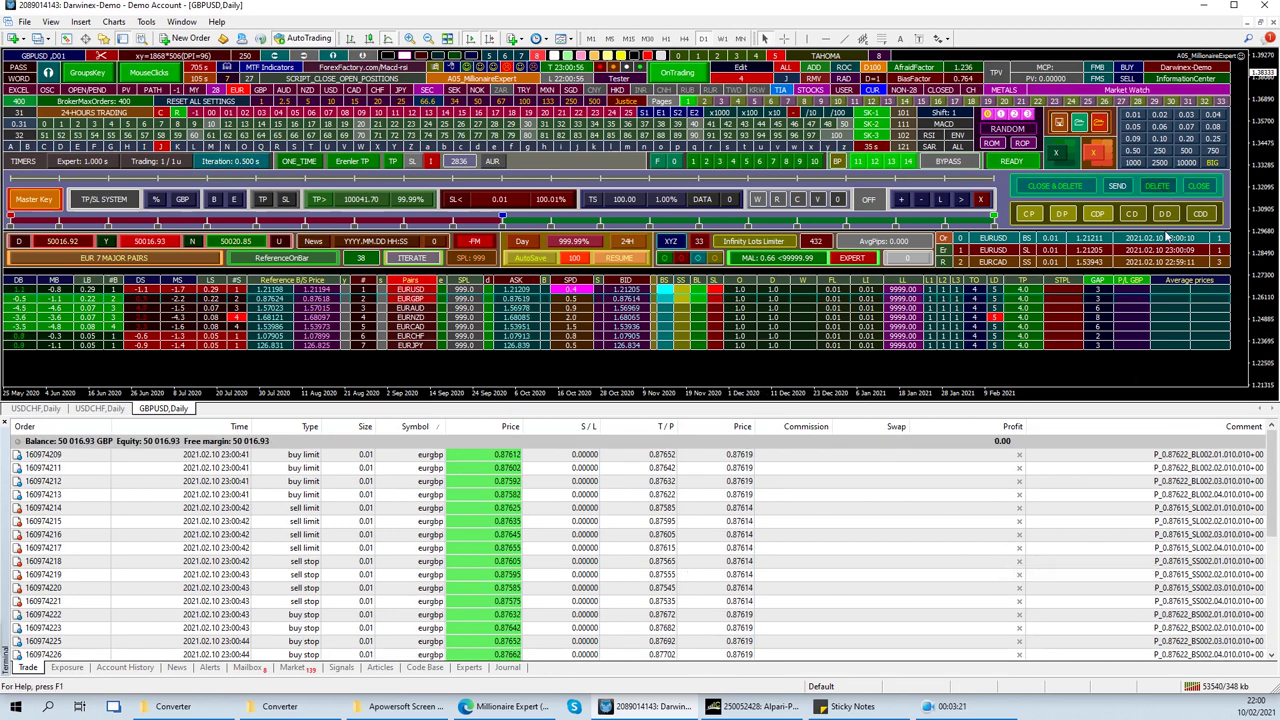
left_click(1157, 186)
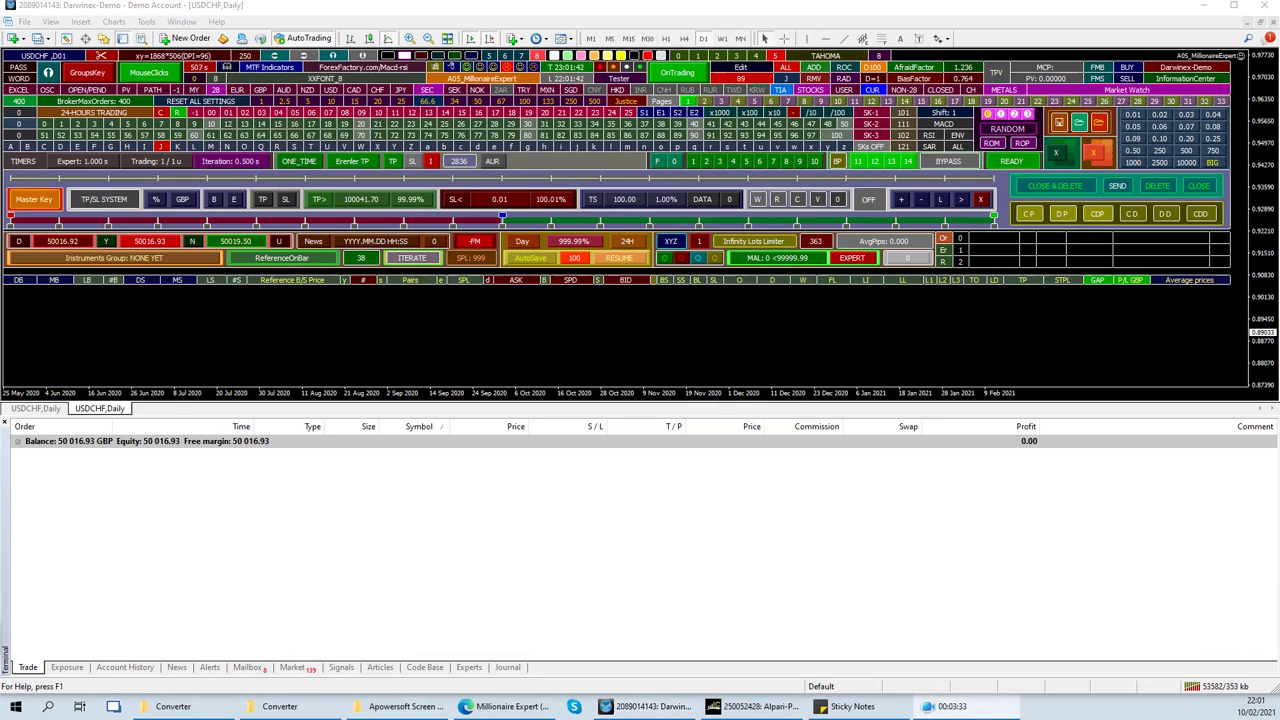
- Switch back and forth between the two USDCHF daily charts, ending on the first
left_click(62, 410)
left_click(100, 410)
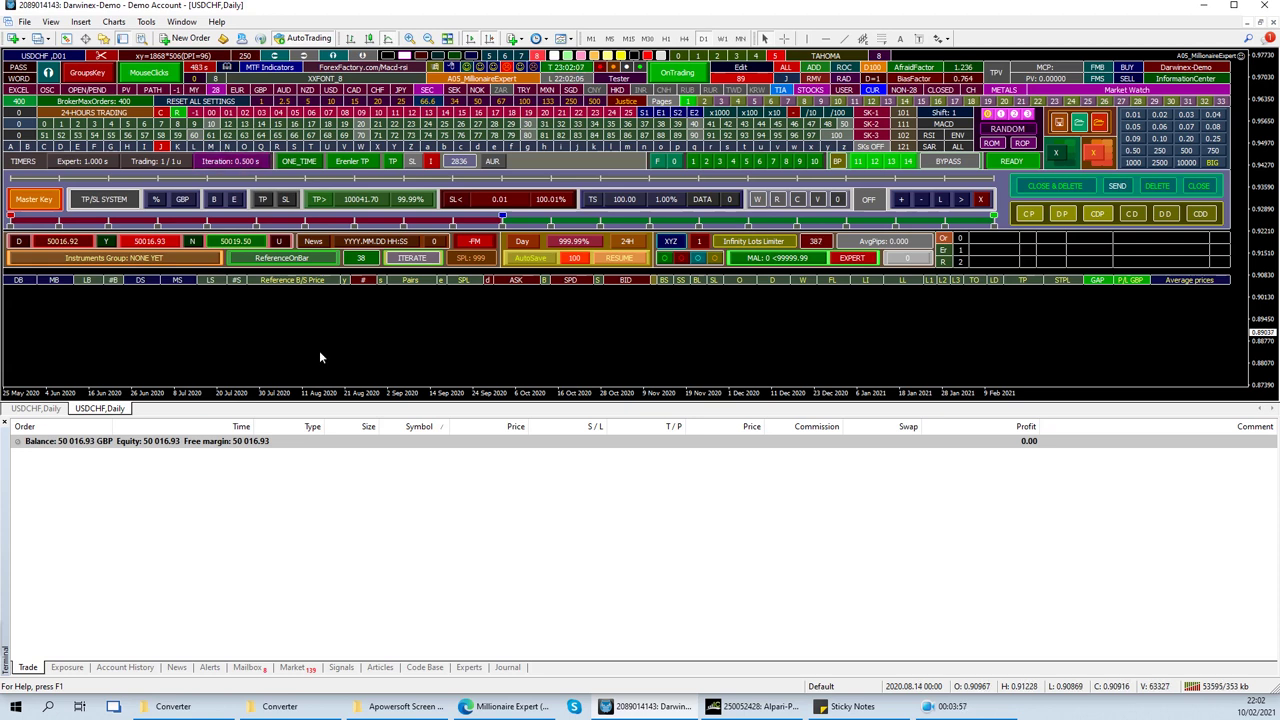
left_click(40, 409)
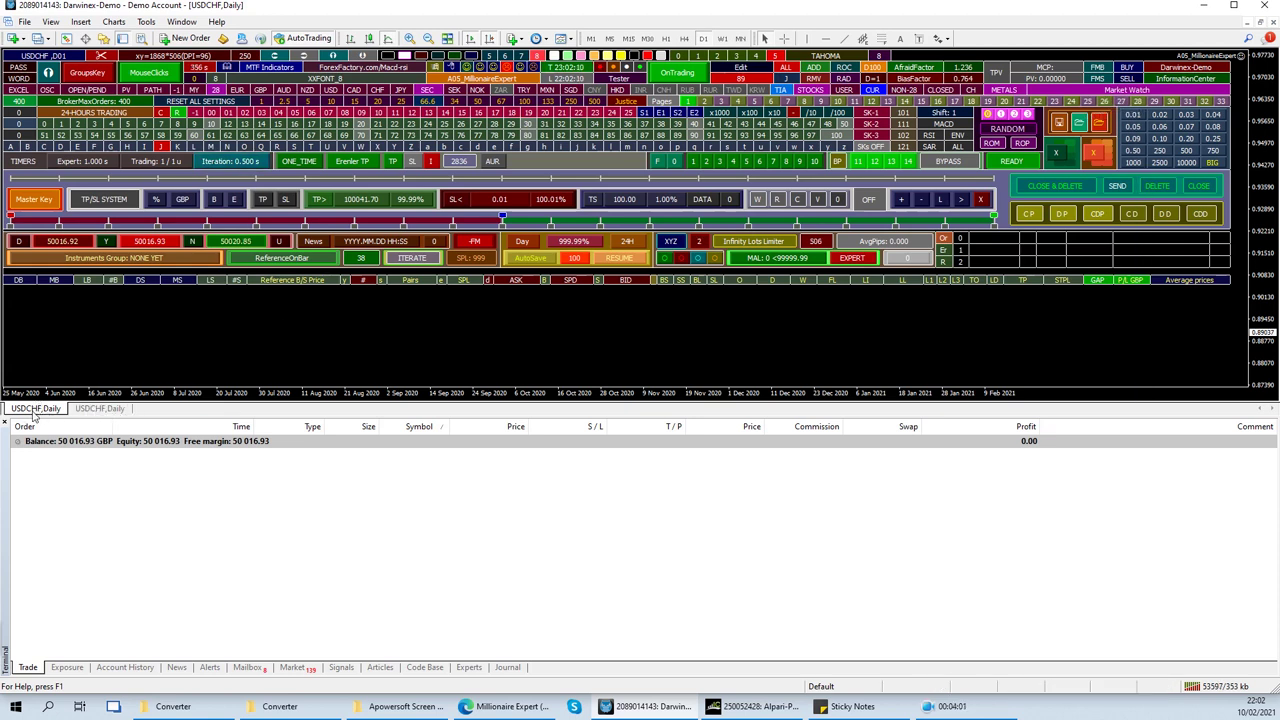
left_click(100, 409)
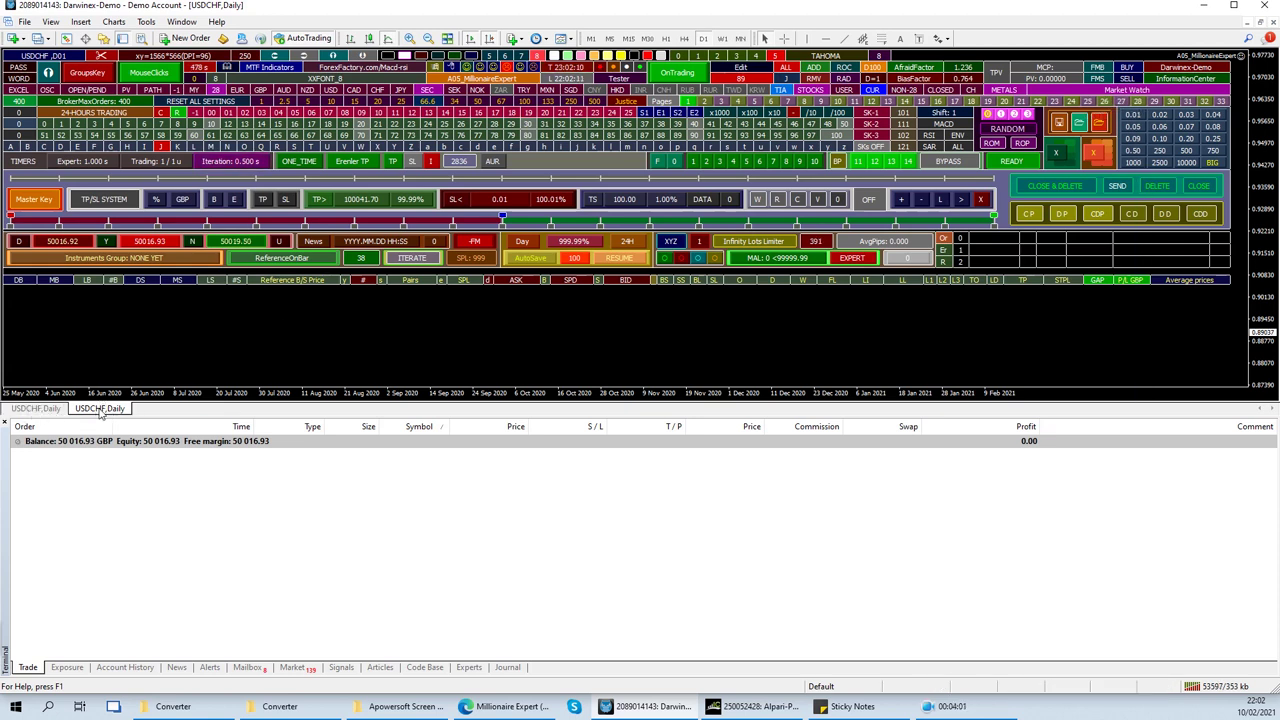
left_click(40, 410)
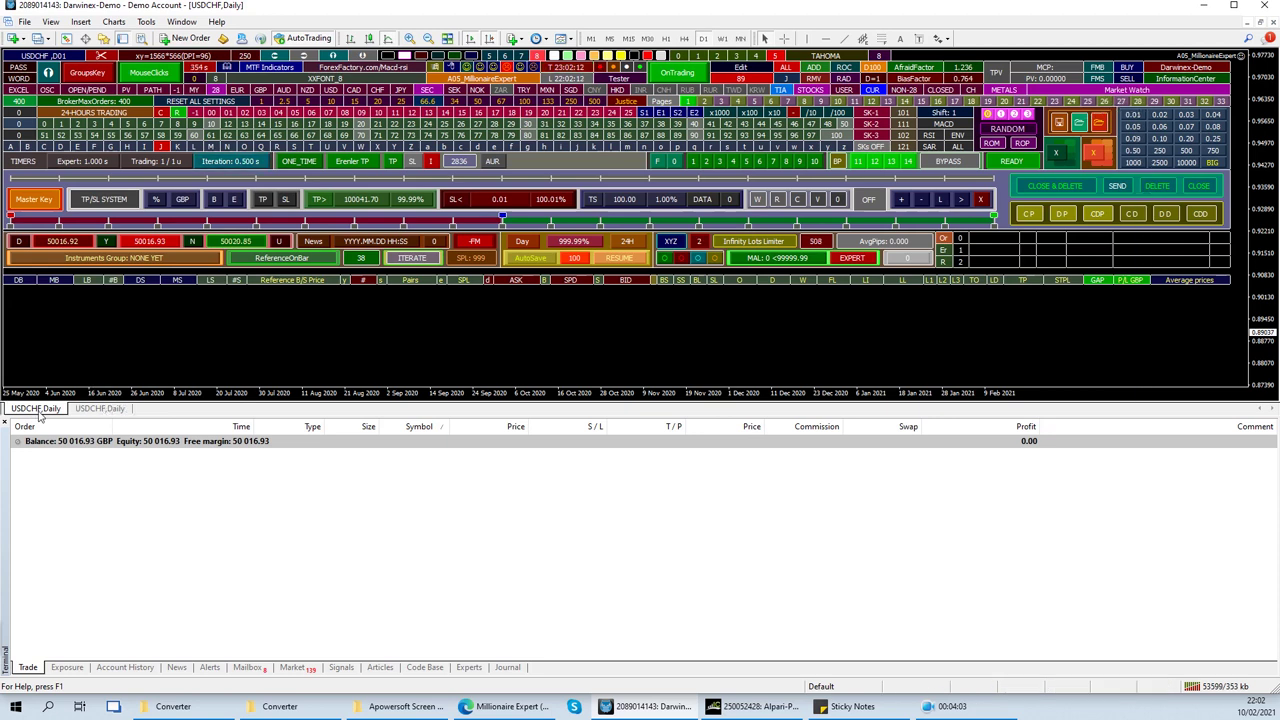
- Load the seven EUR major pairs and fill them with quick preset trade values
left_click(237, 91)
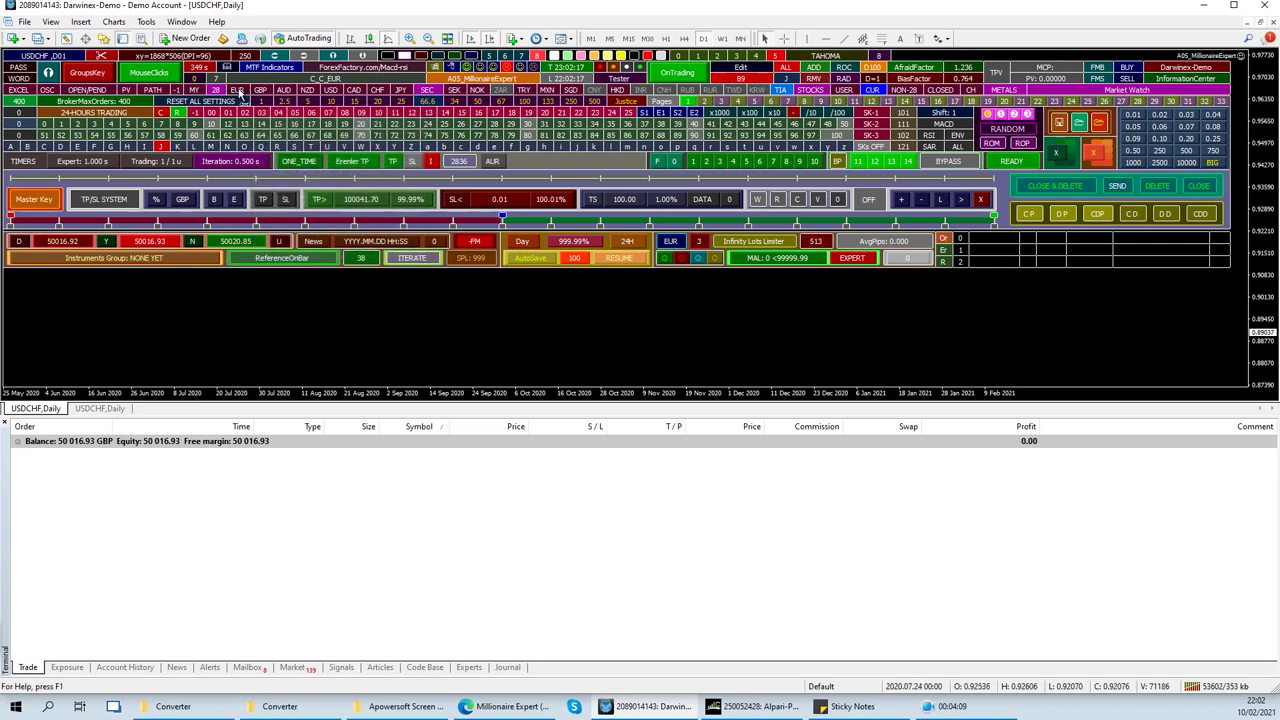
left_click(238, 91)
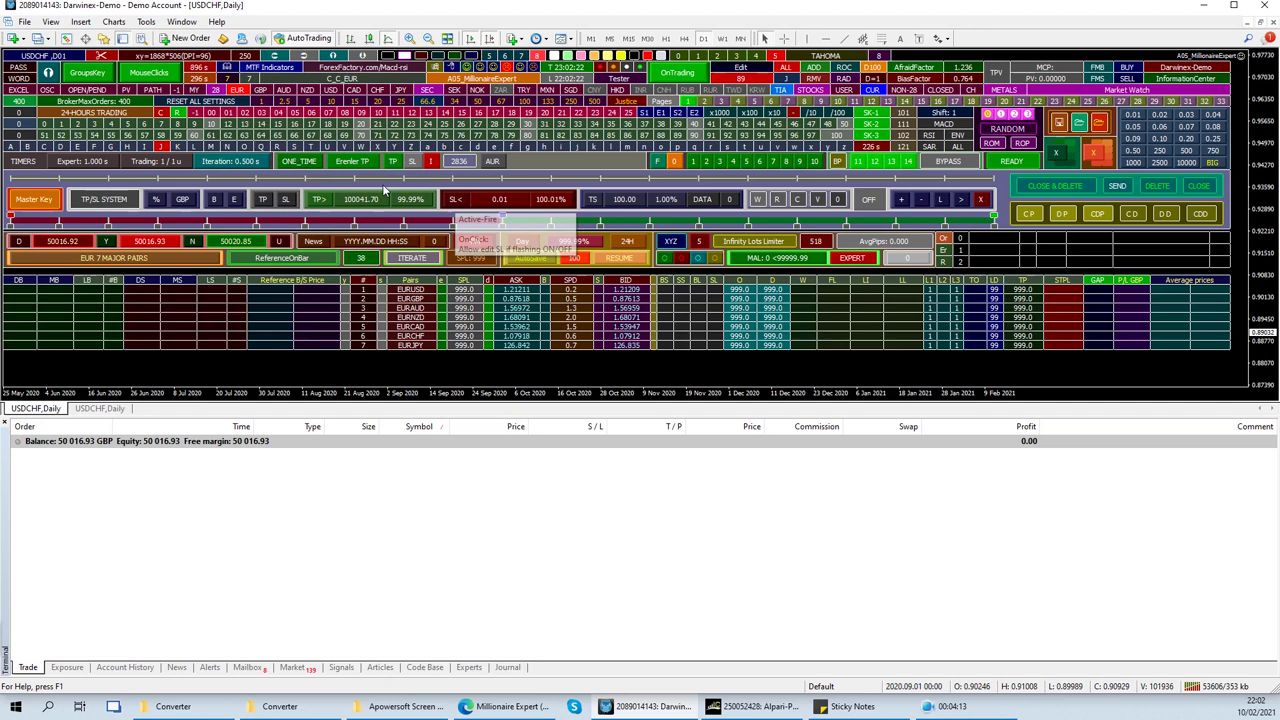
left_click(265, 104)
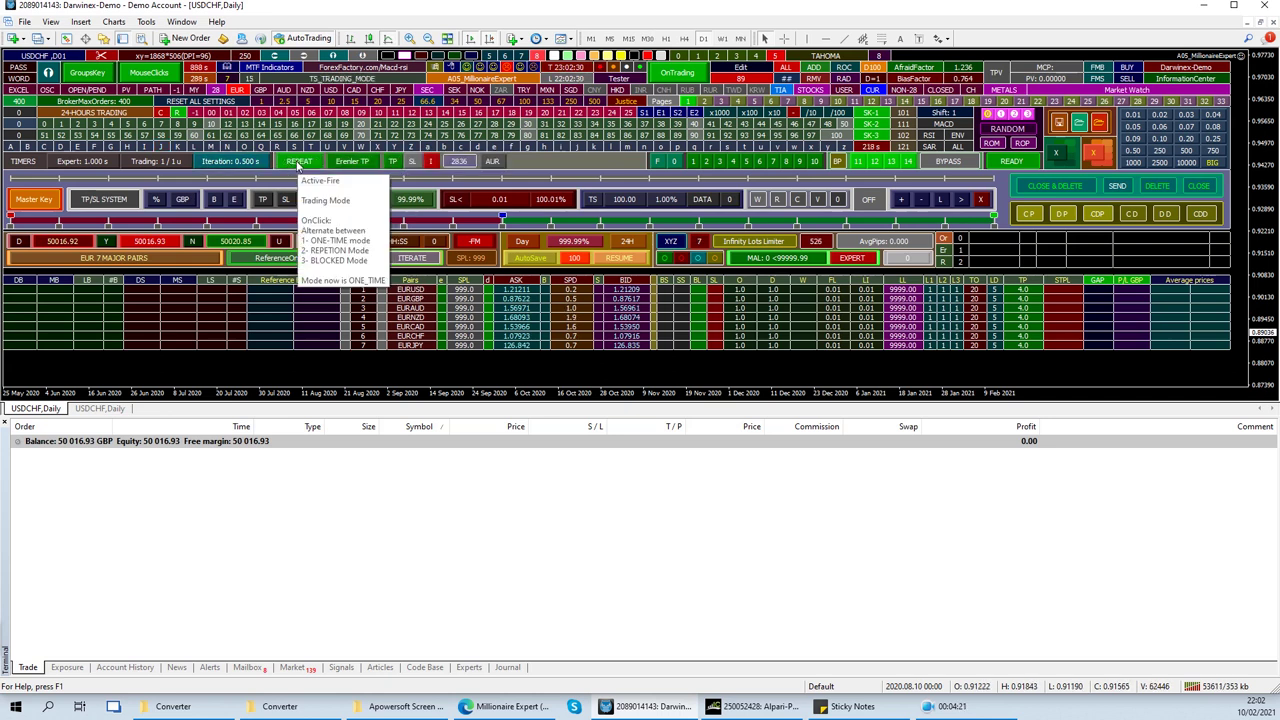
- Set the magic number to 19 and cycle the trading mode back to ONE_TIME
left_click(297, 163)
left_click(297, 163)
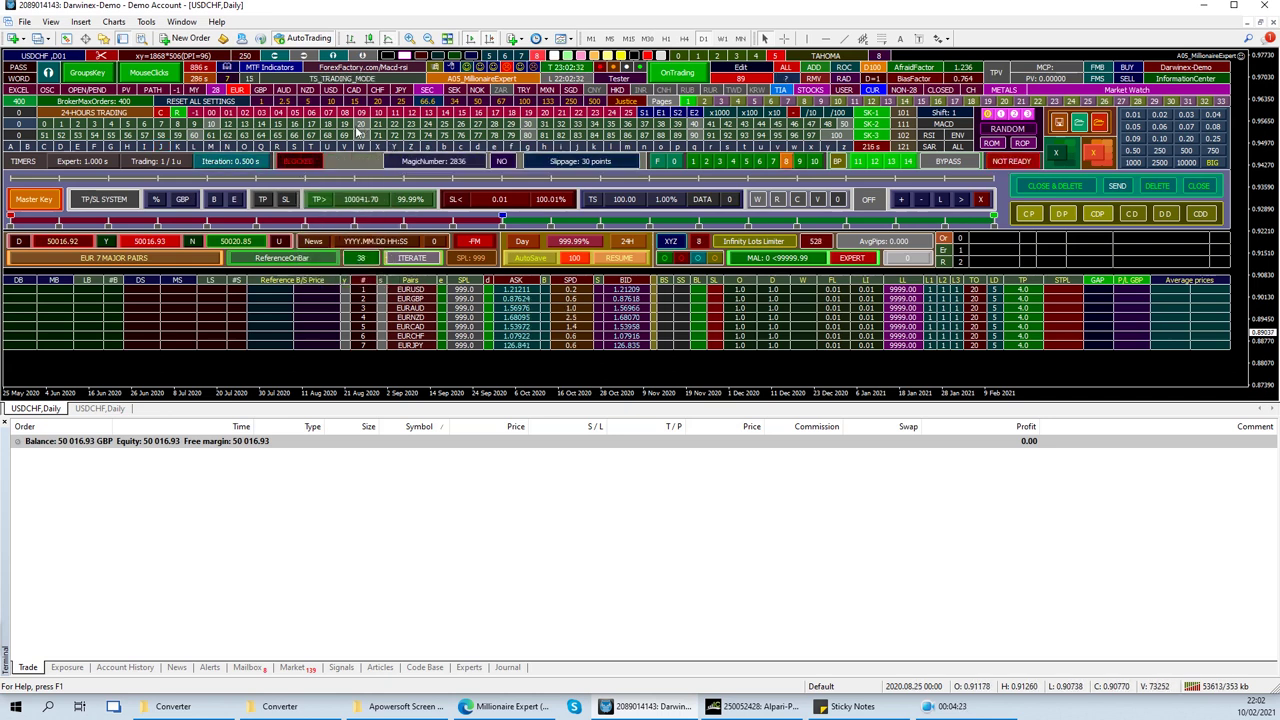
left_click(450, 163)
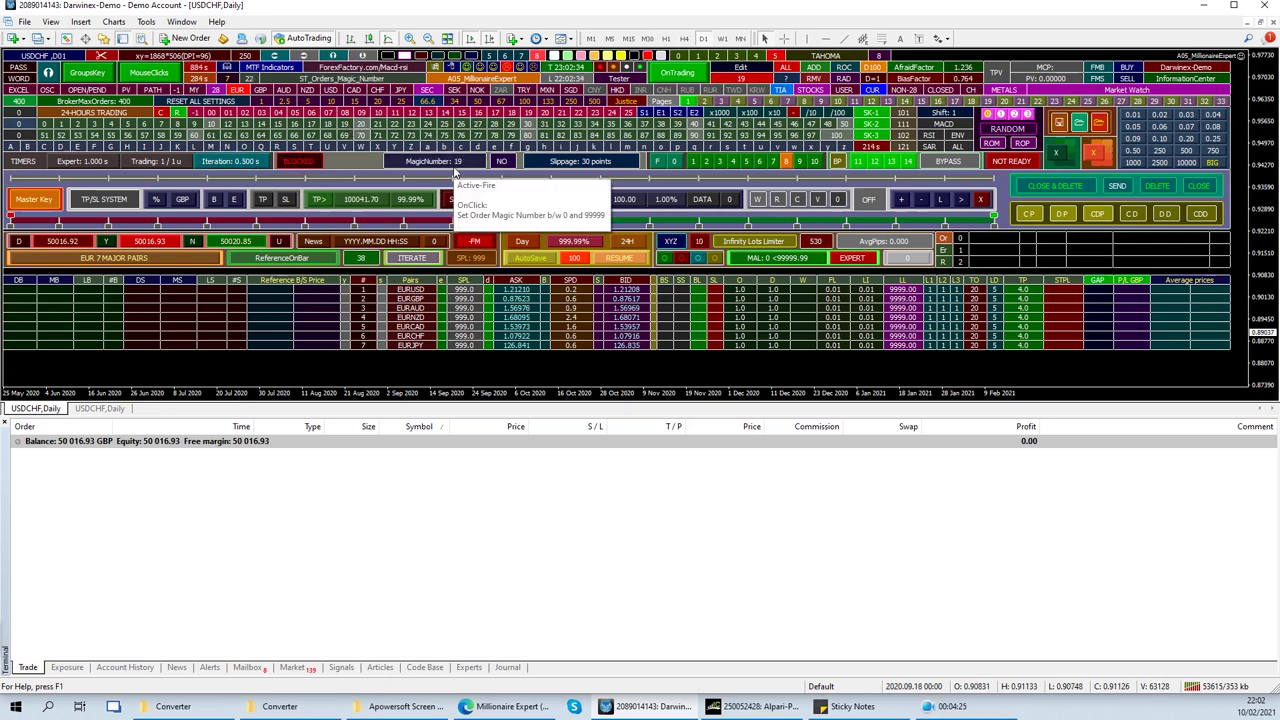
left_click(311, 164)
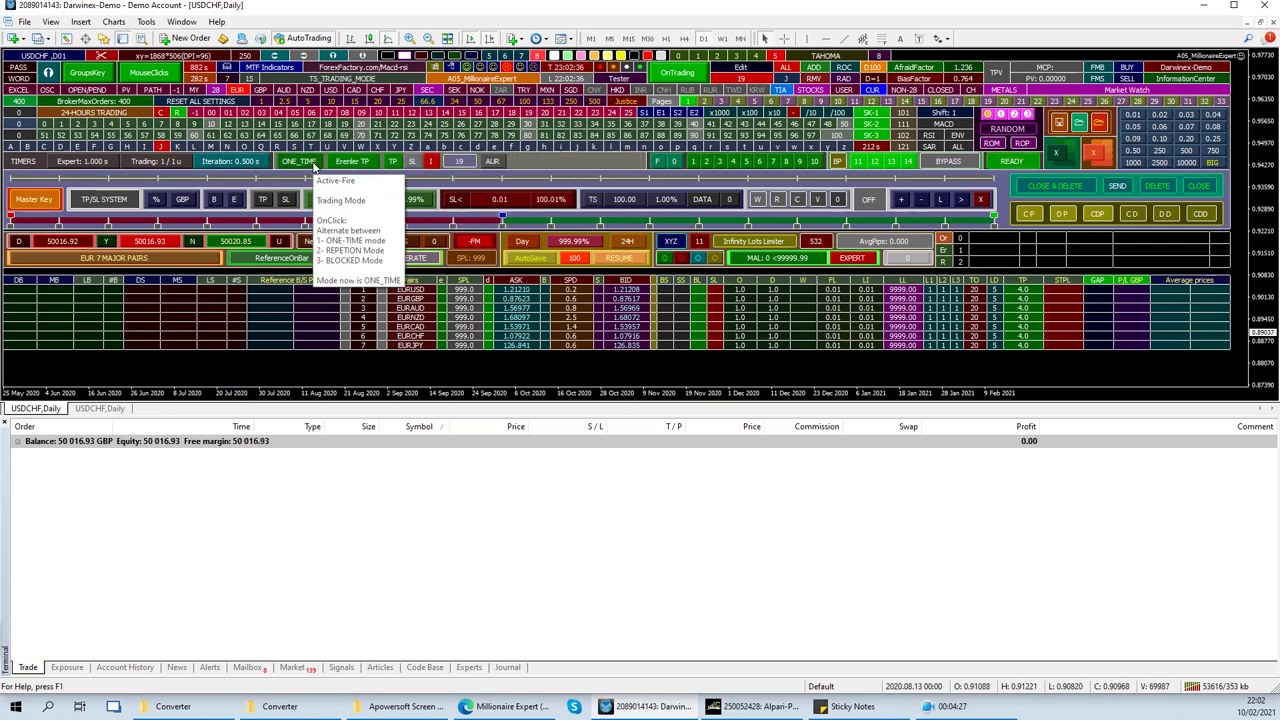
left_click(313, 167)
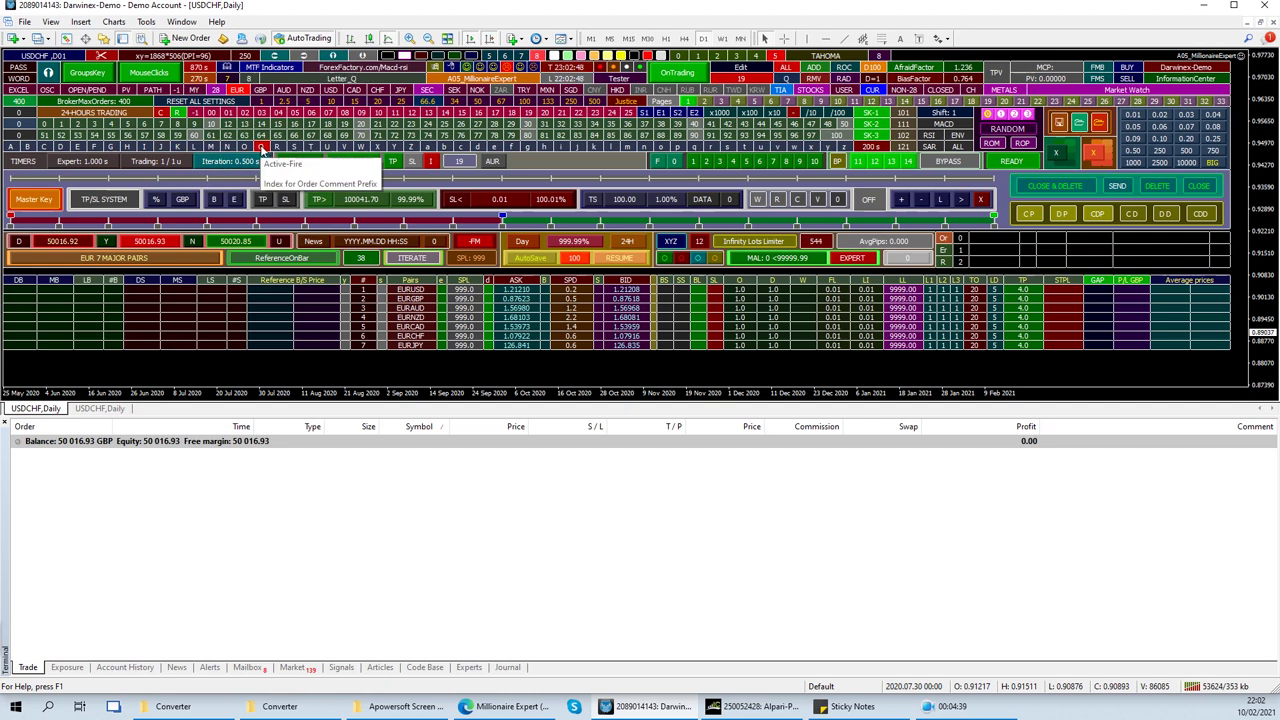
- Choose order letter Q, activate all pairs, and request reference buy/sell prices
left_click(276, 147)
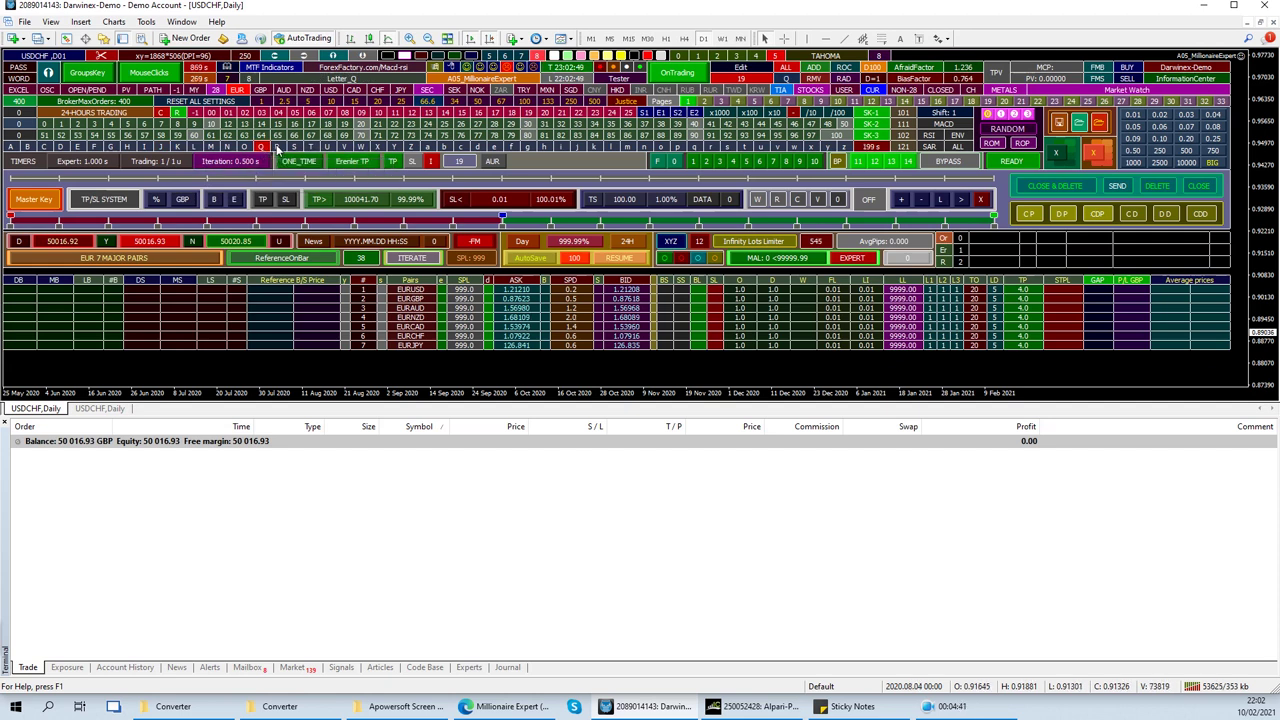
left_click(410, 282)
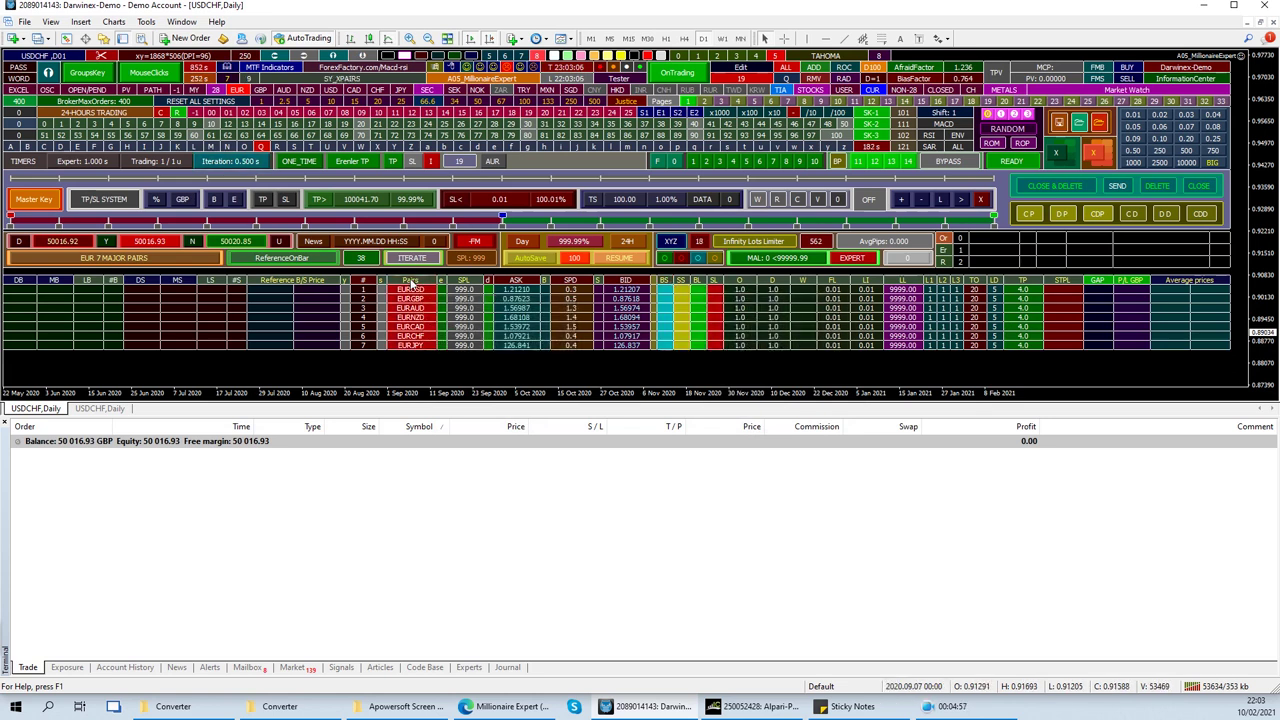
left_click(326, 284)
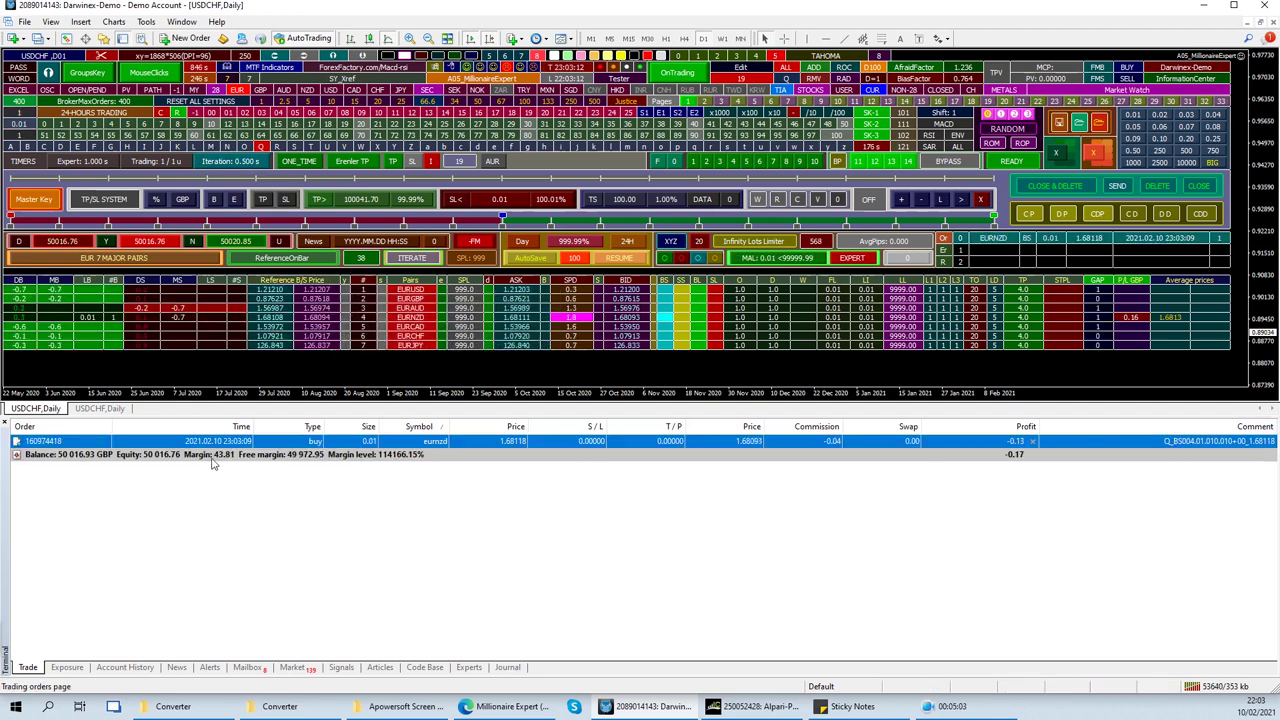
- On the second USDCHF chart, load the EUR 7 major pairs into the expert
left_click(104, 409)
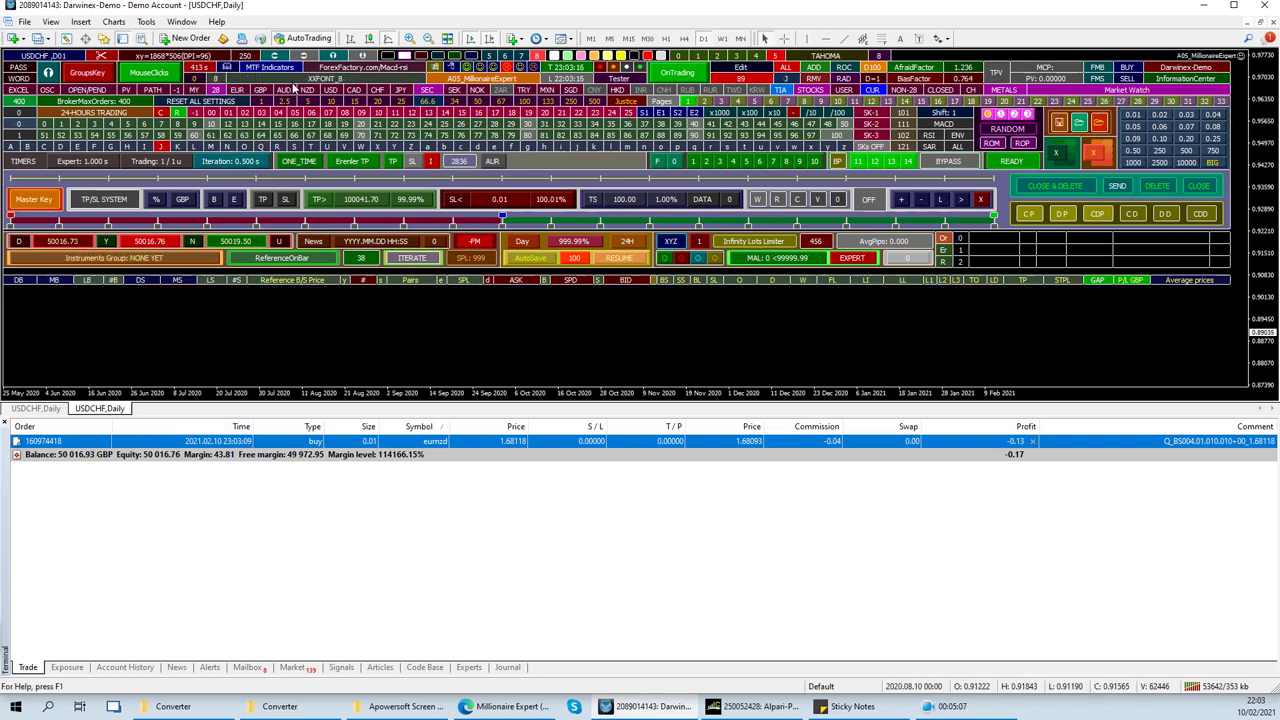
left_click(240, 93)
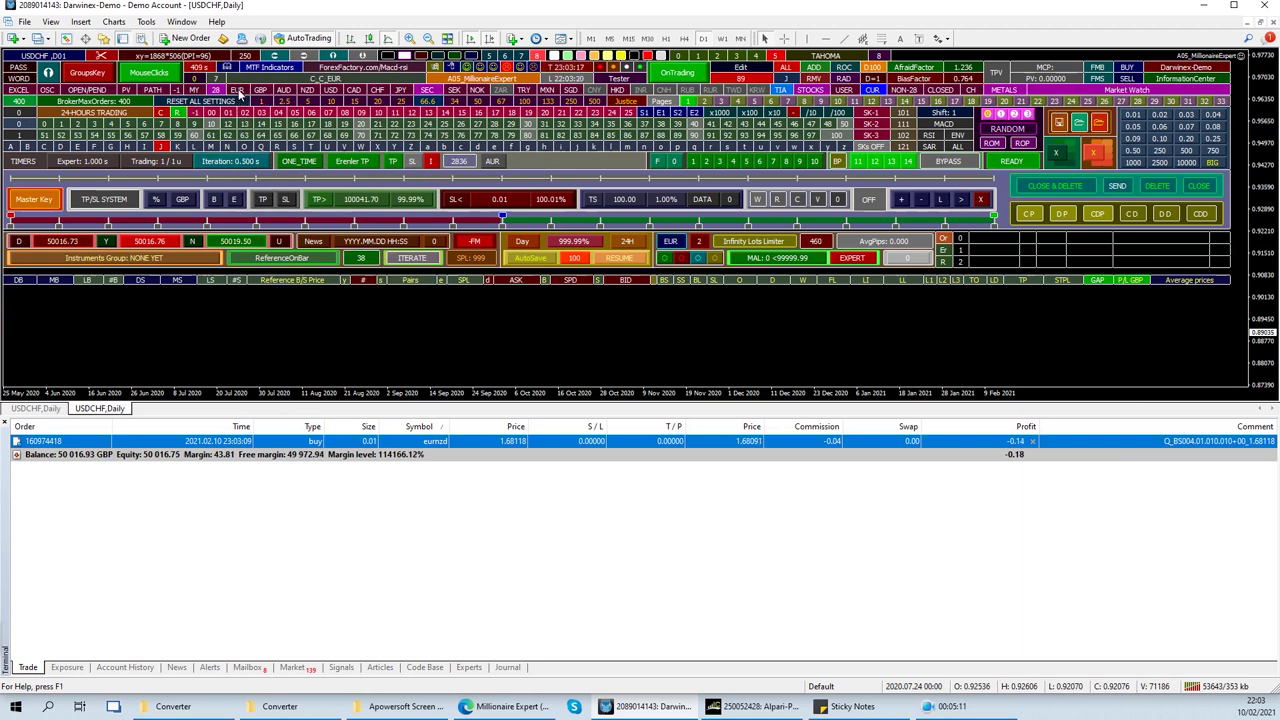
left_click(47, 201)
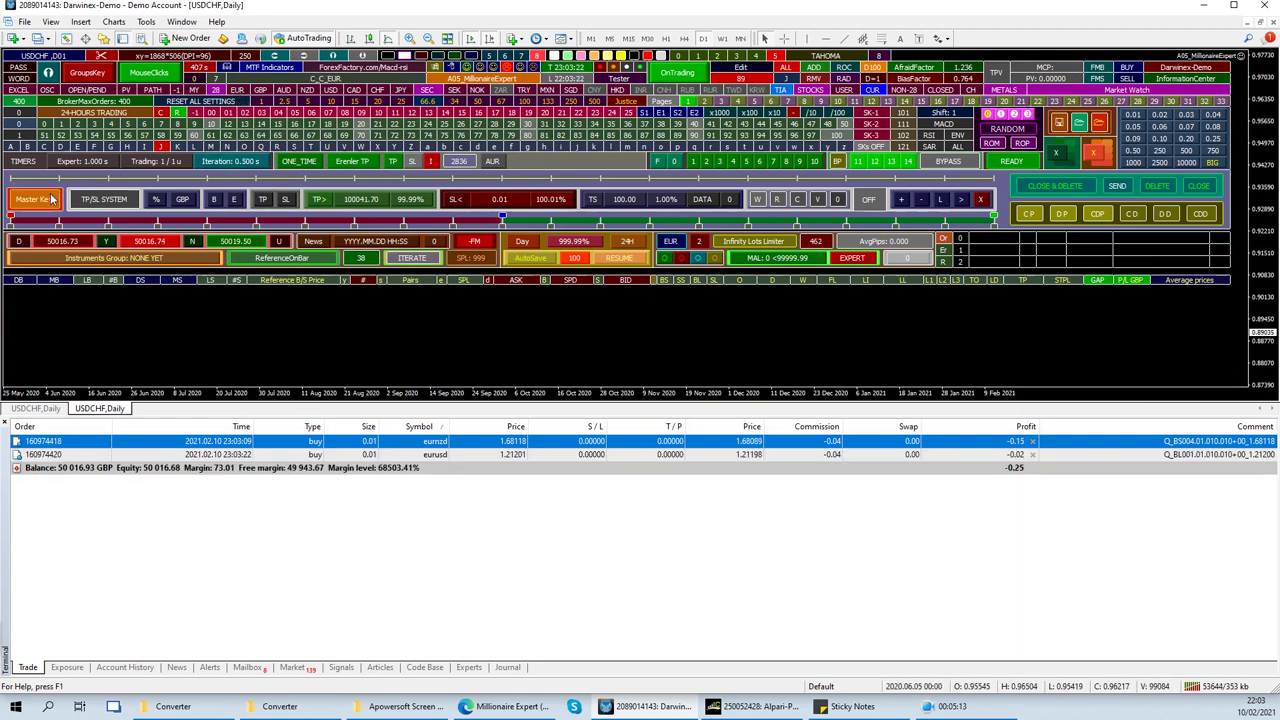
left_click(241, 92)
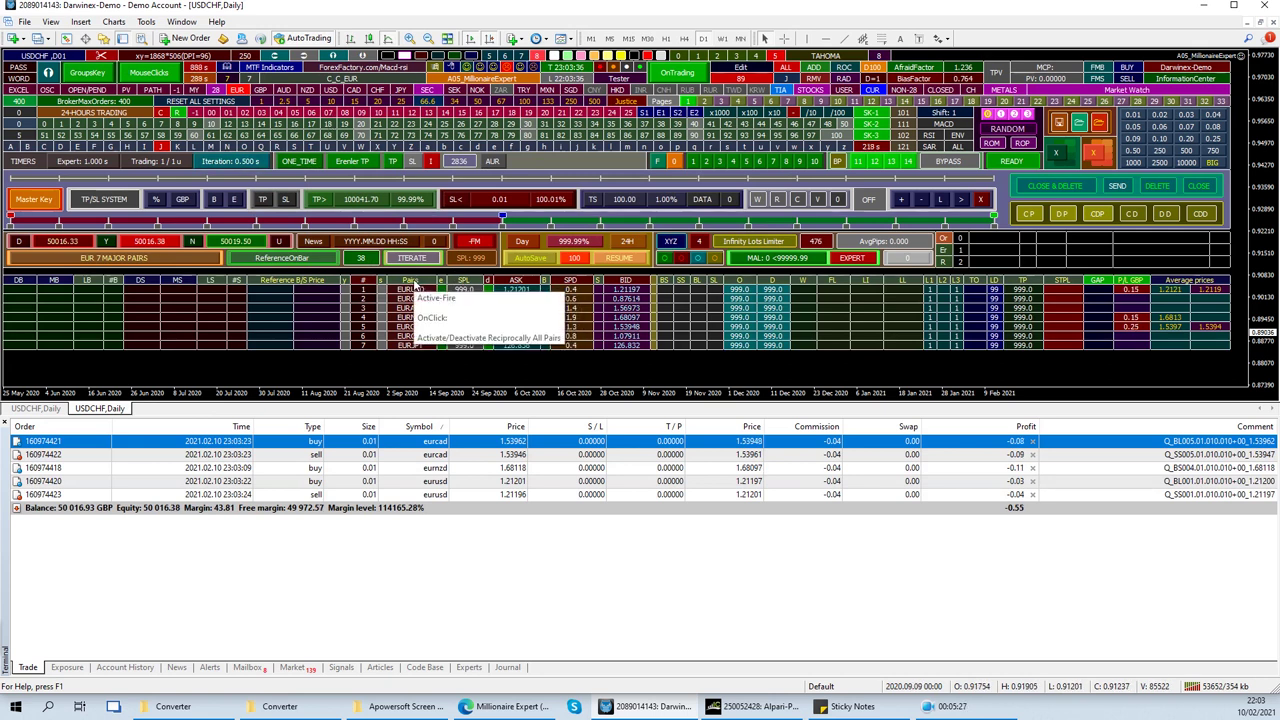
- Activate all pairs and fill the reference buy/sell prices with current prices
left_click(412, 282)
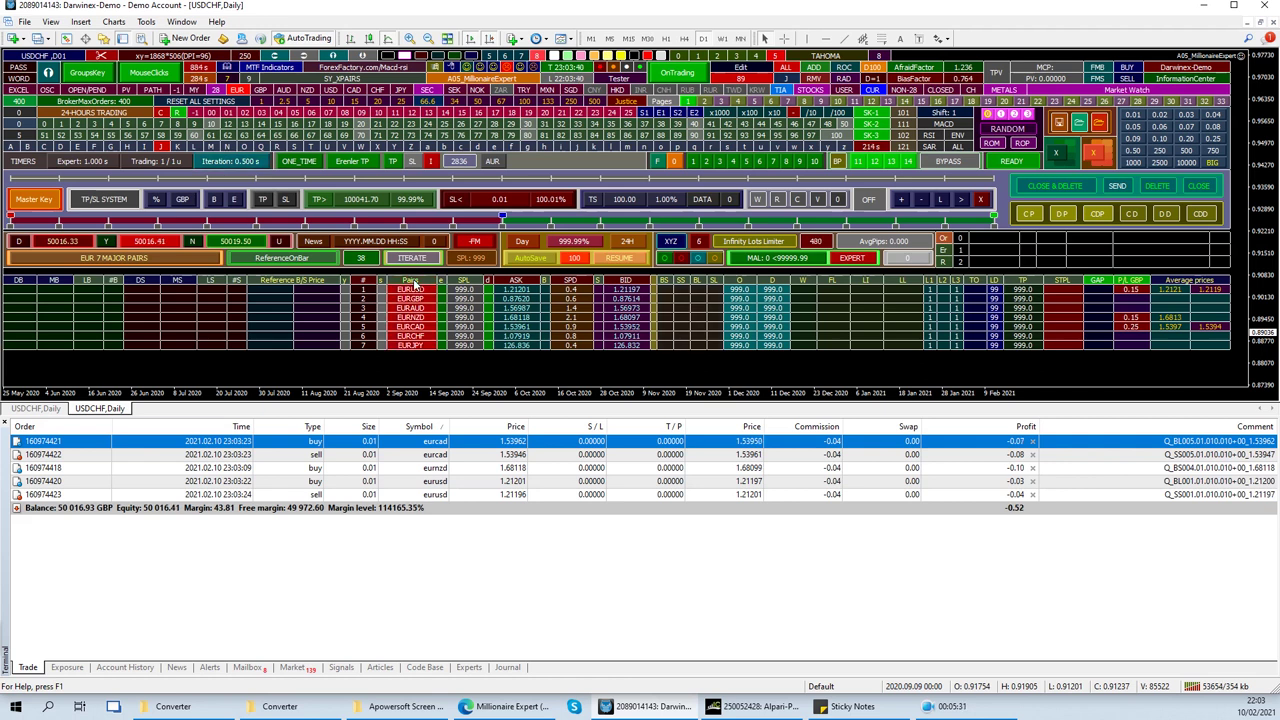
right_click(428, 347)
left_click(334, 286)
left_click(309, 281)
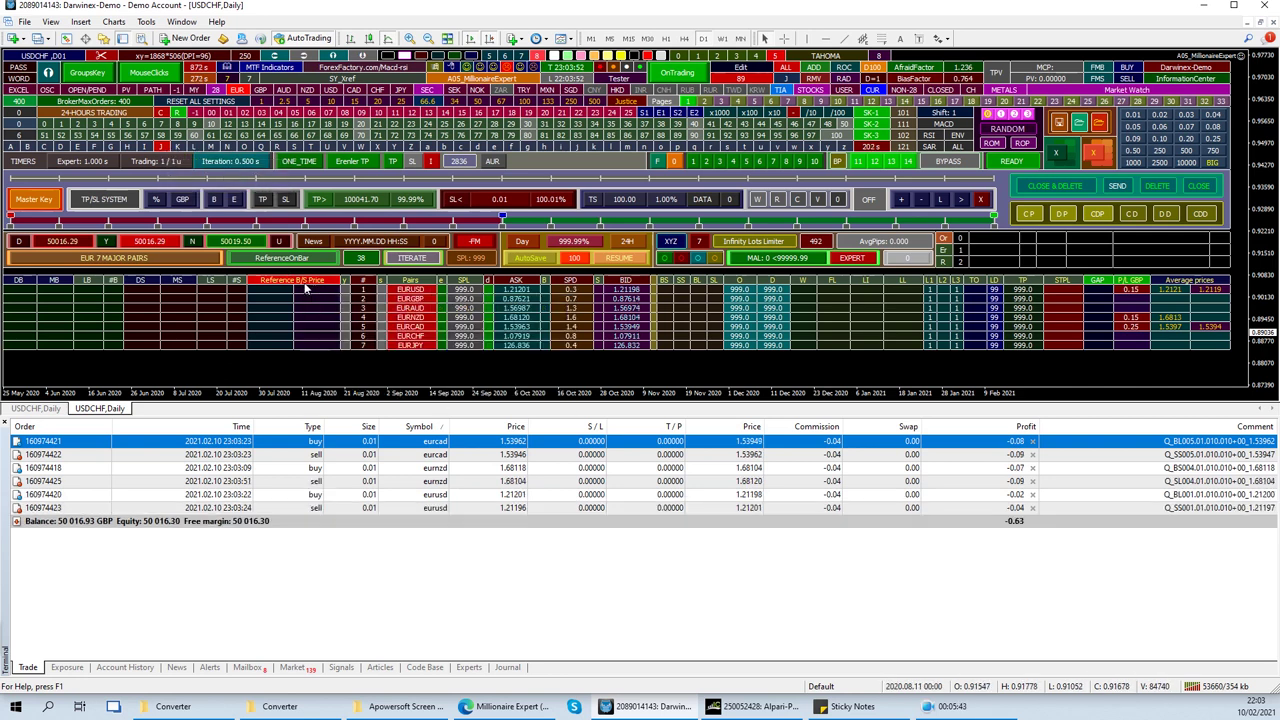
left_click(311, 282)
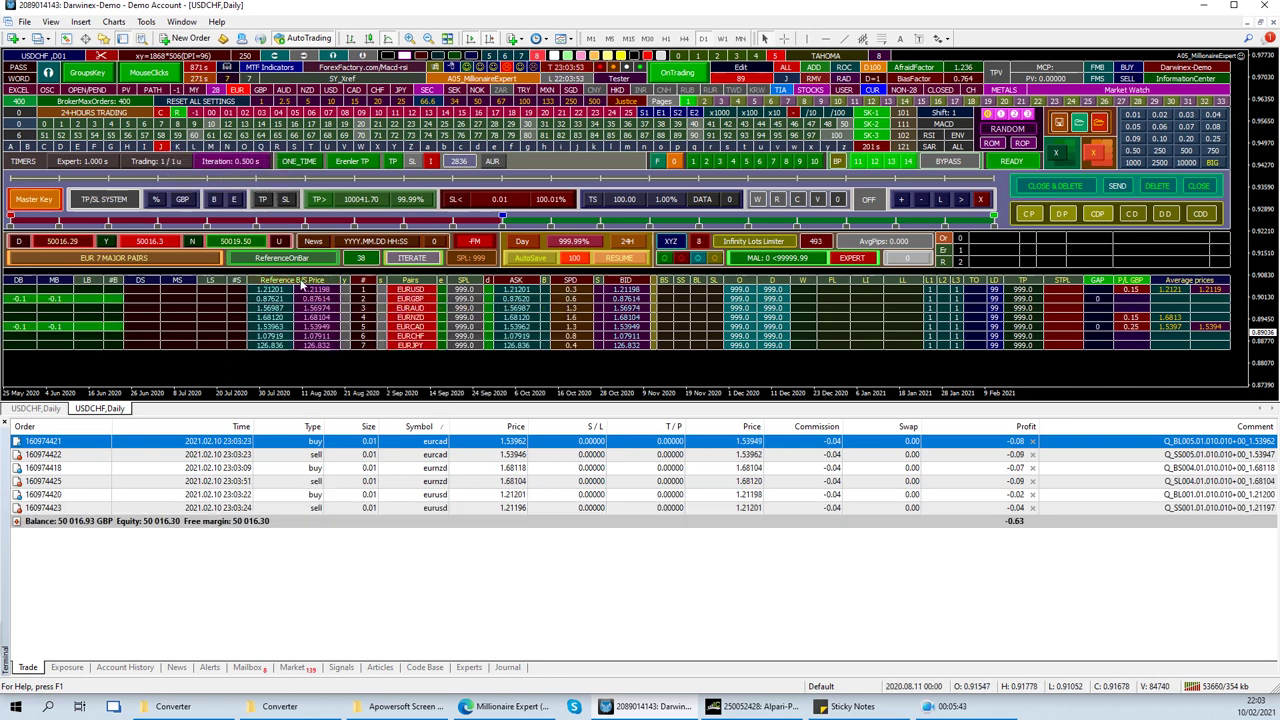
- Switch between the first and second charts to compare their dashboards
left_click(36, 409)
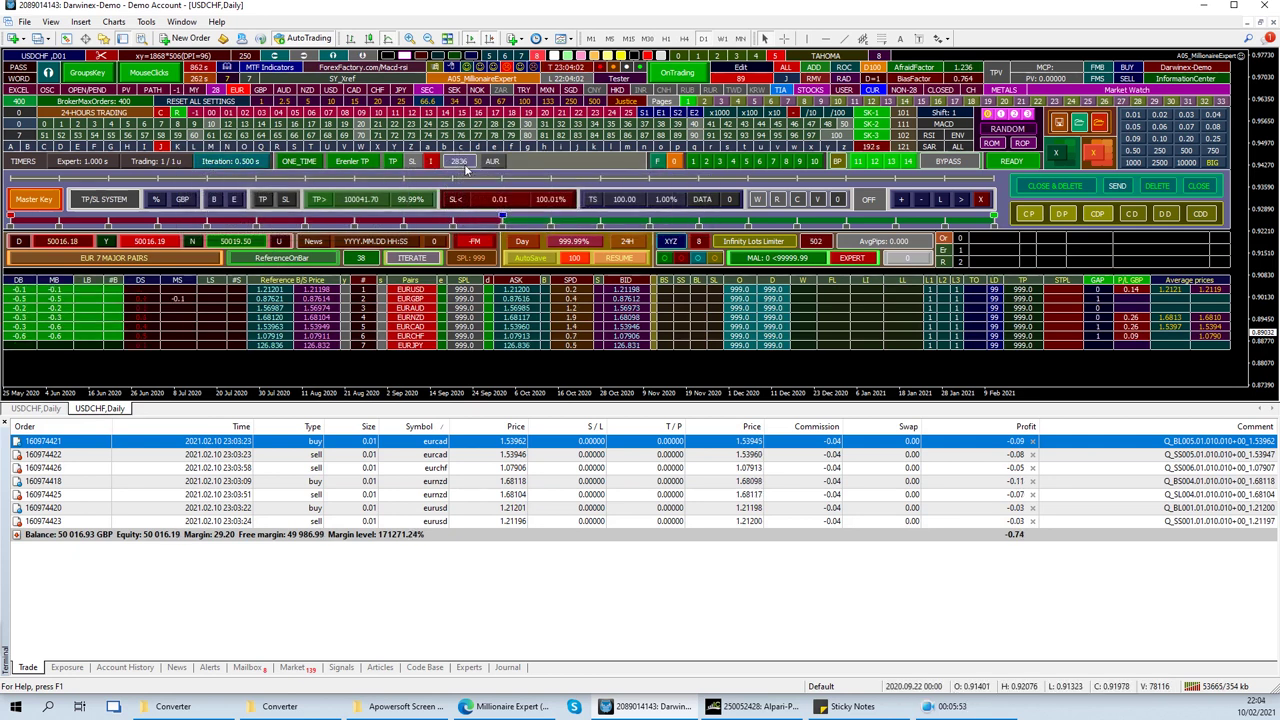
left_click(55, 410)
left_click(115, 410)
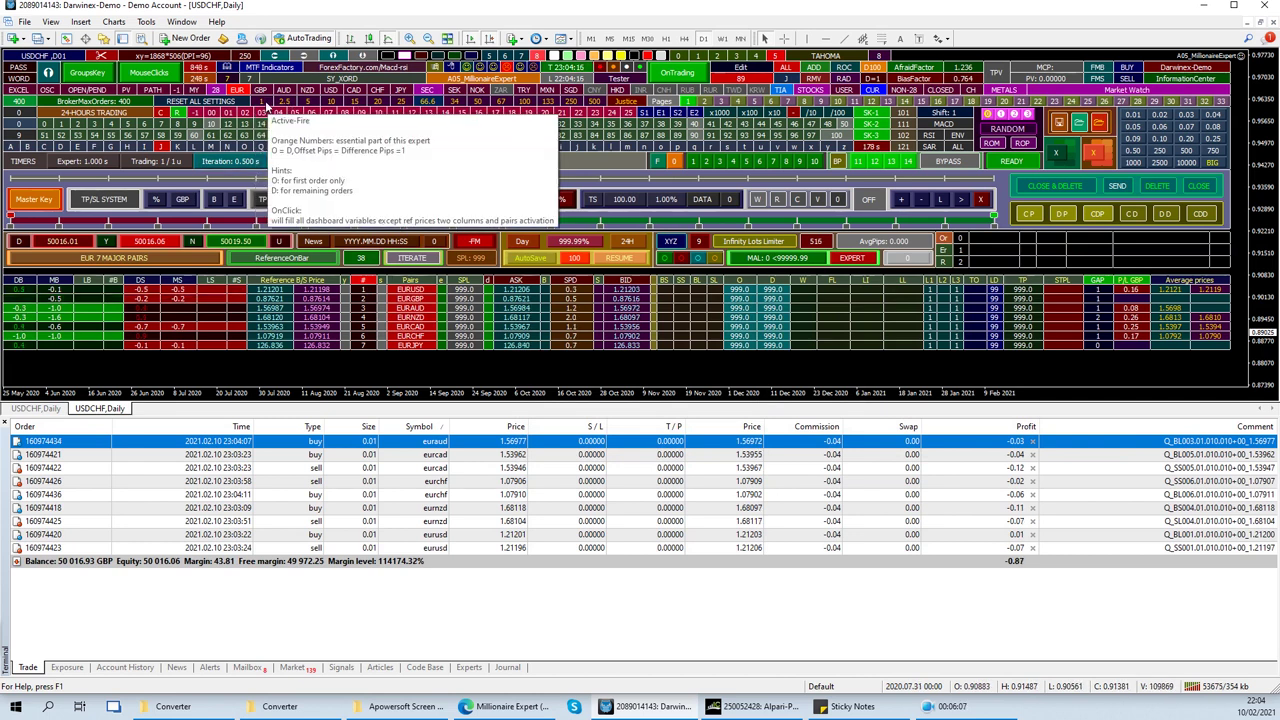
- Fill all dashboard variables and reference prices, then inspect a EURCAD sell order
left_click(266, 105)
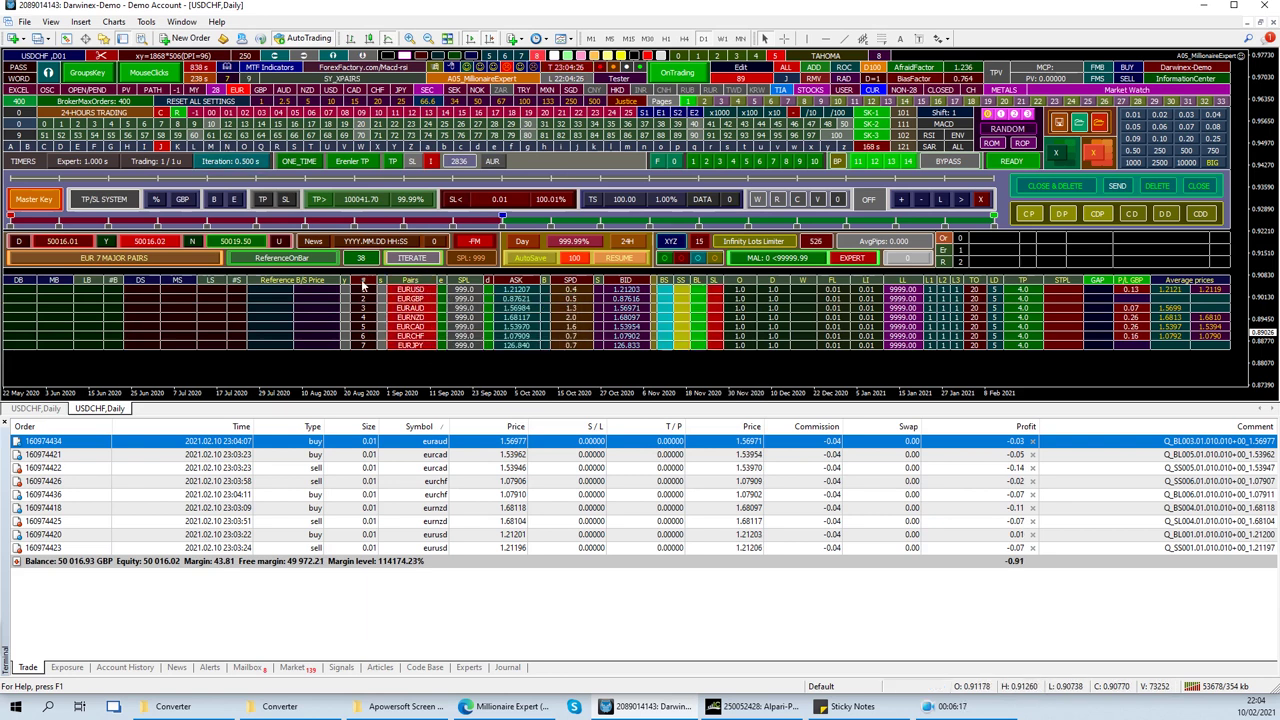
left_click(328, 286)
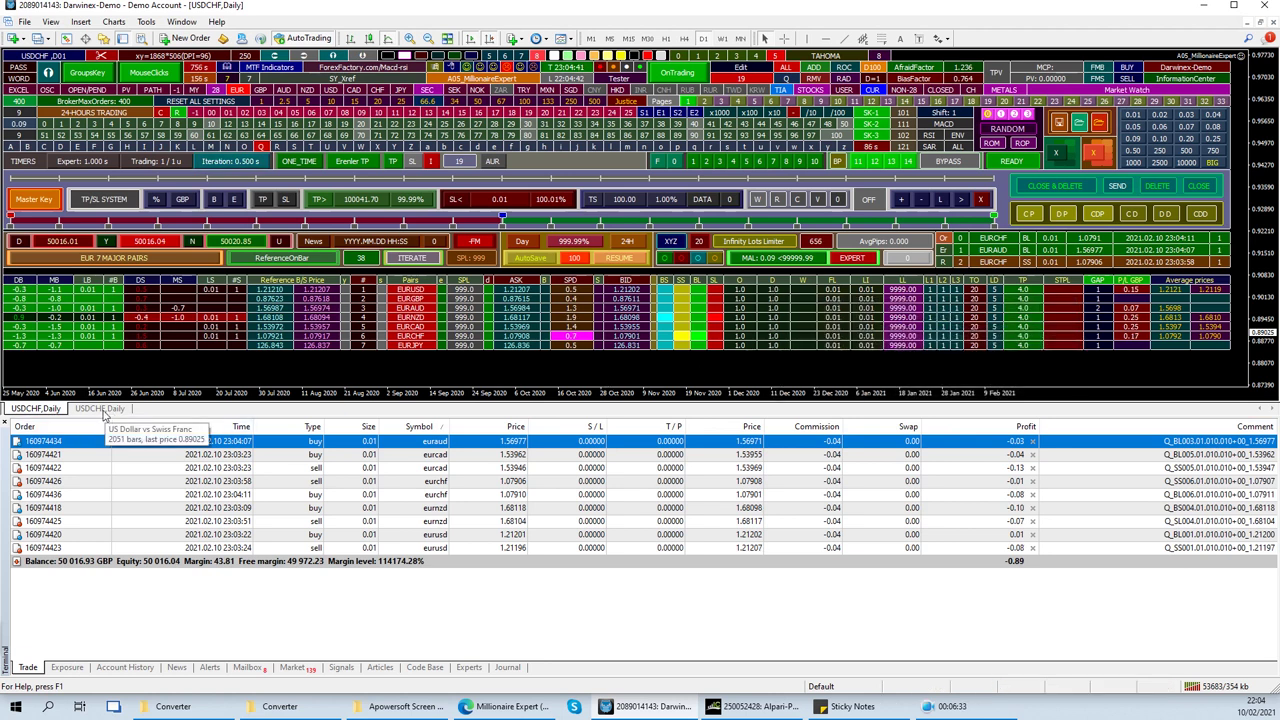
left_click(103, 410)
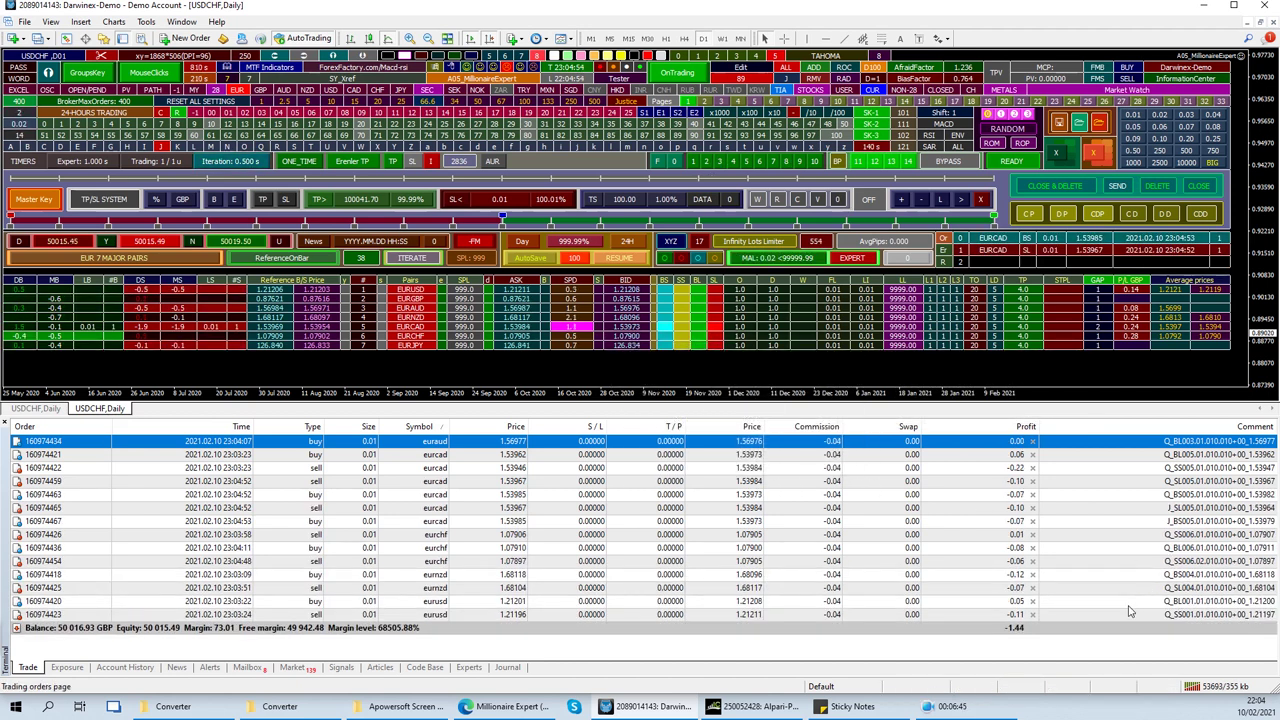
left_click(1163, 509)
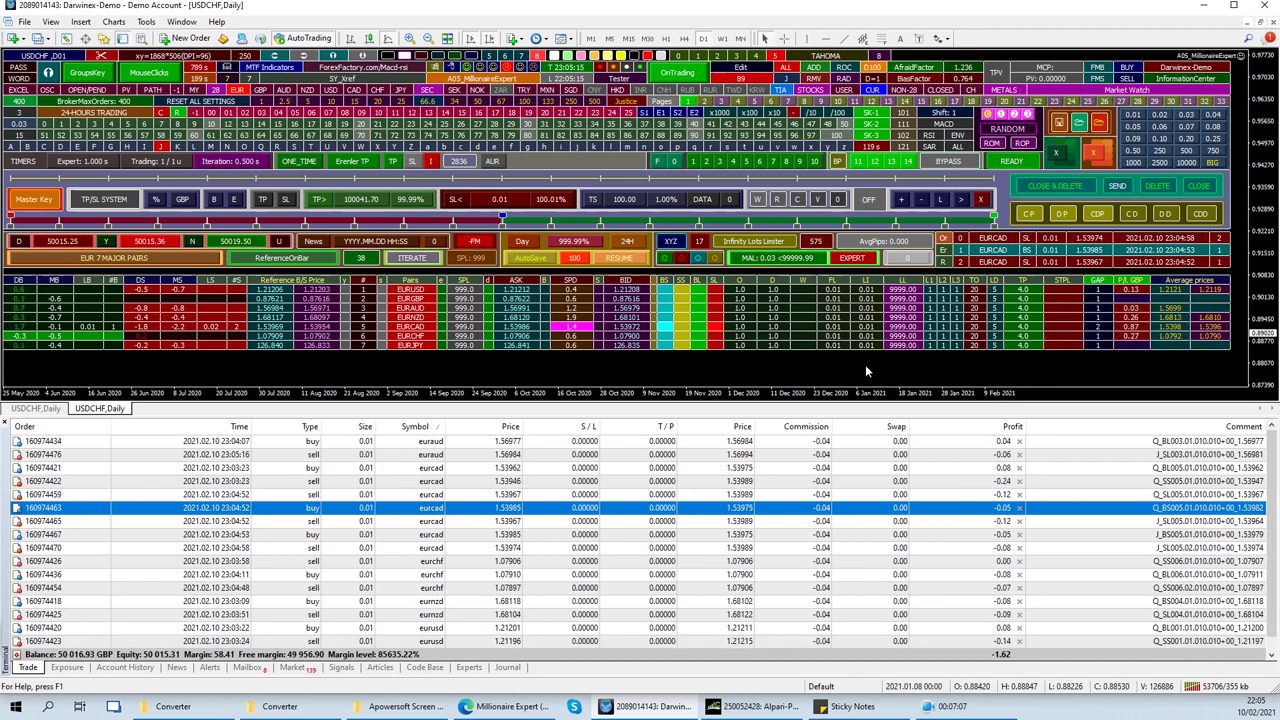
- Flip between the first chart's Q dashboard and the second chart's J dashboard to compare orders
left_click(38, 409)
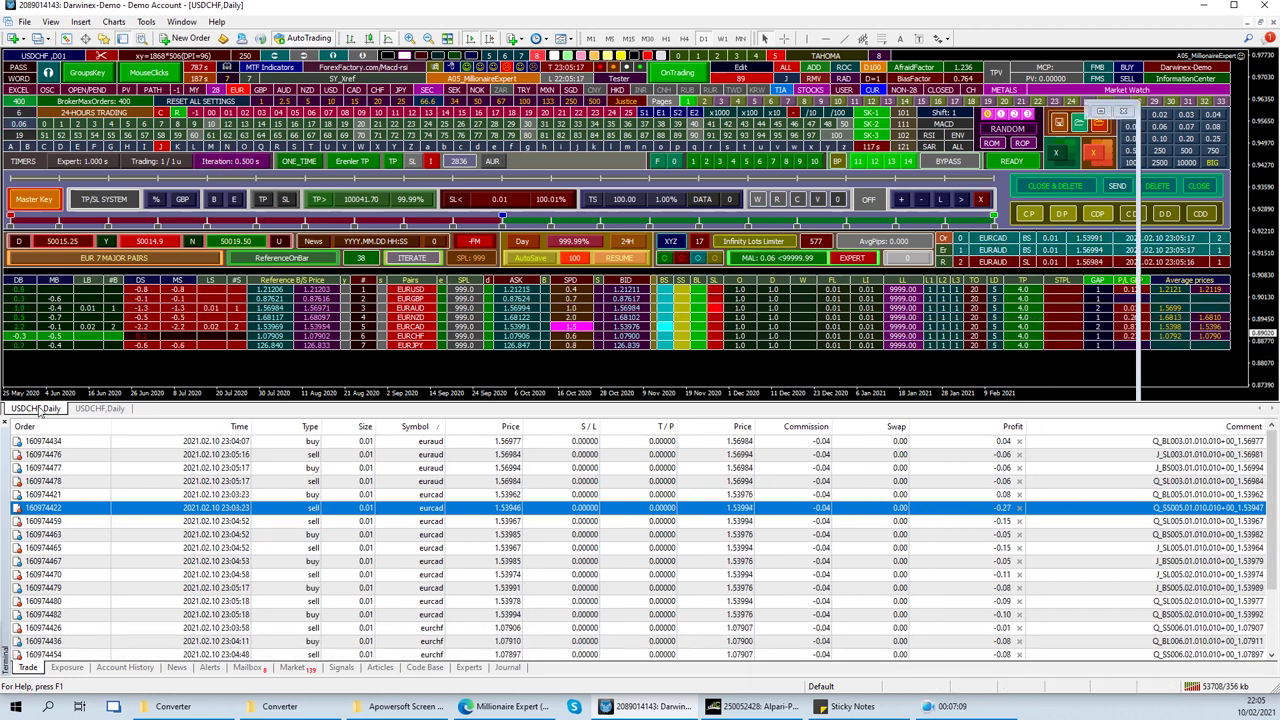
left_click(95, 409)
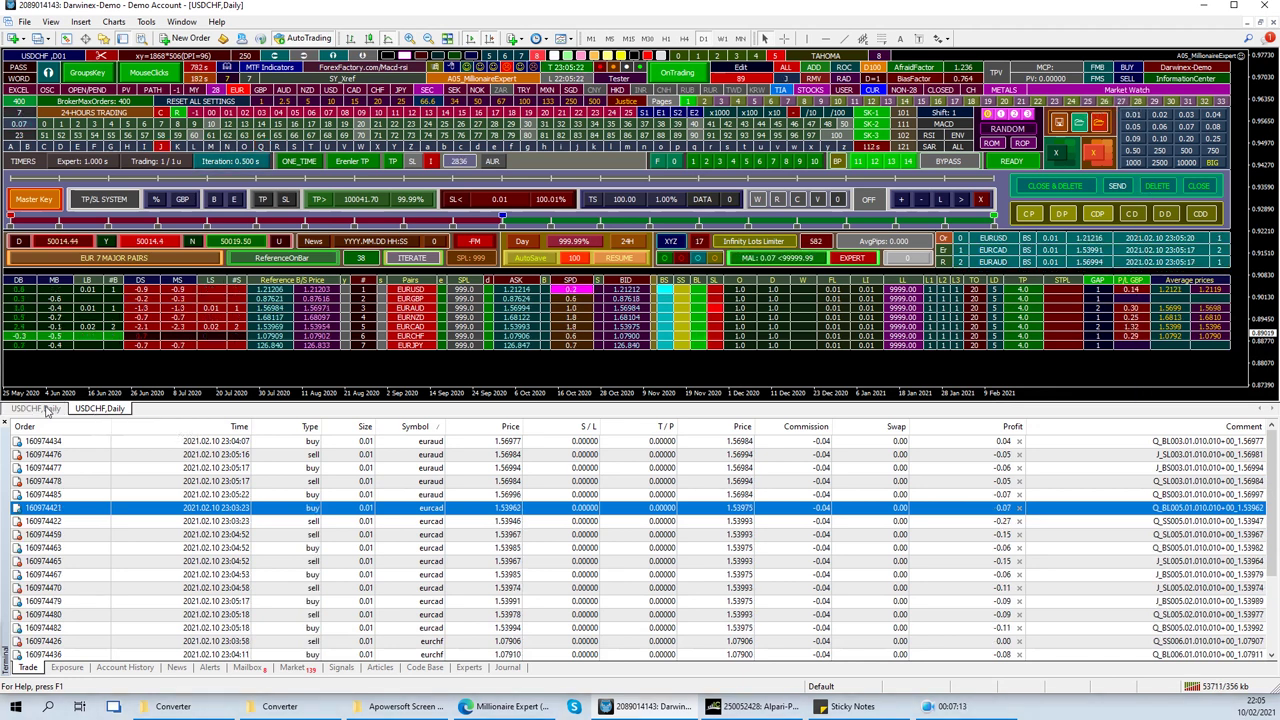
left_click(45, 410)
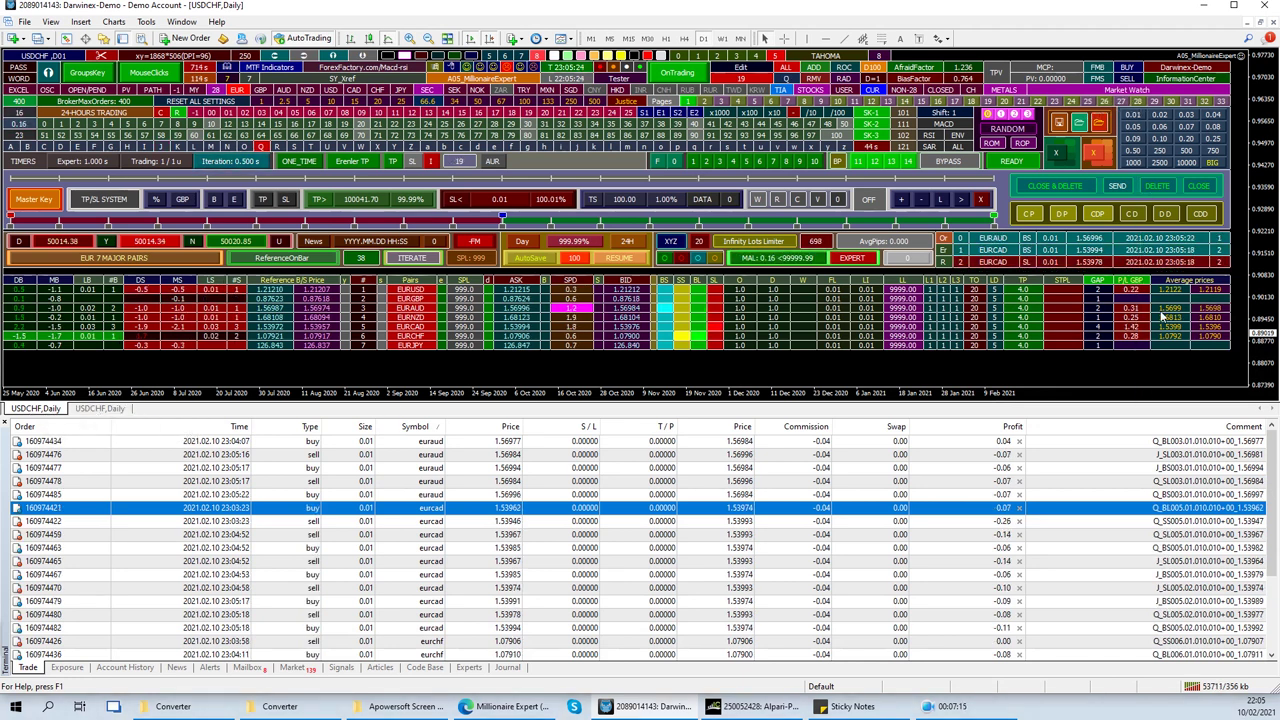
left_click(98, 409)
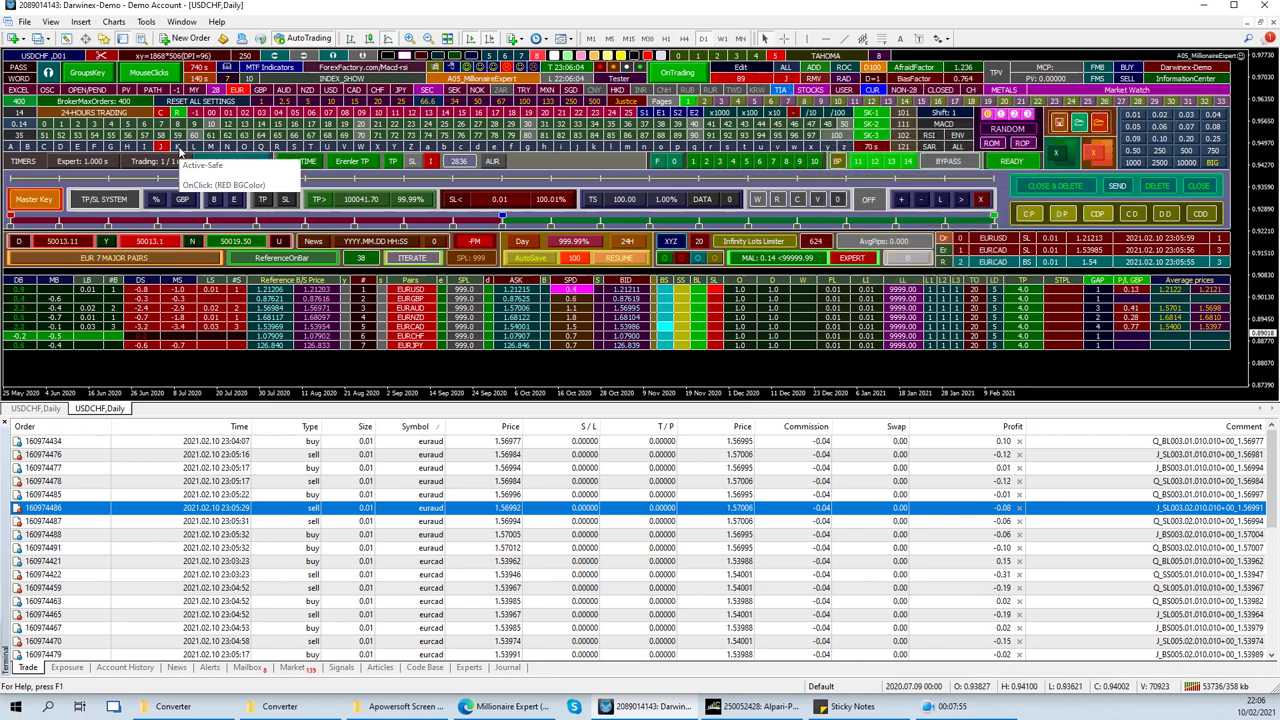
left_click(35, 408)
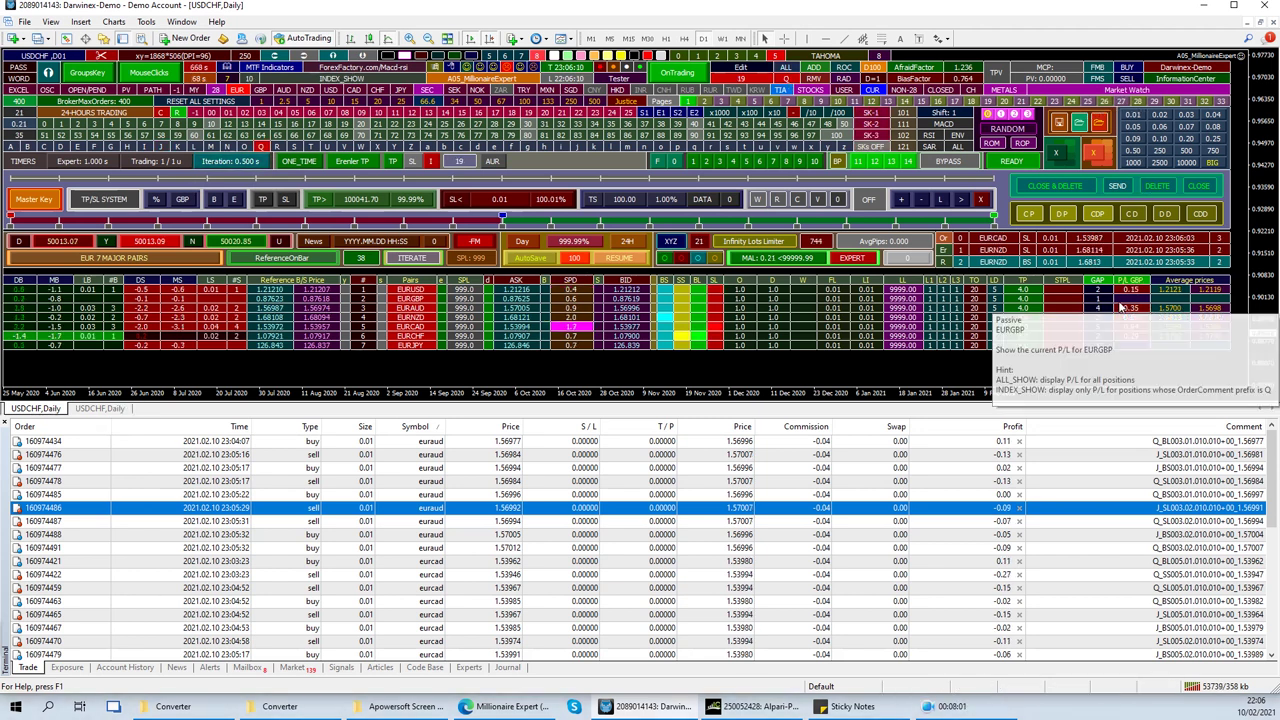
left_click(110, 408)
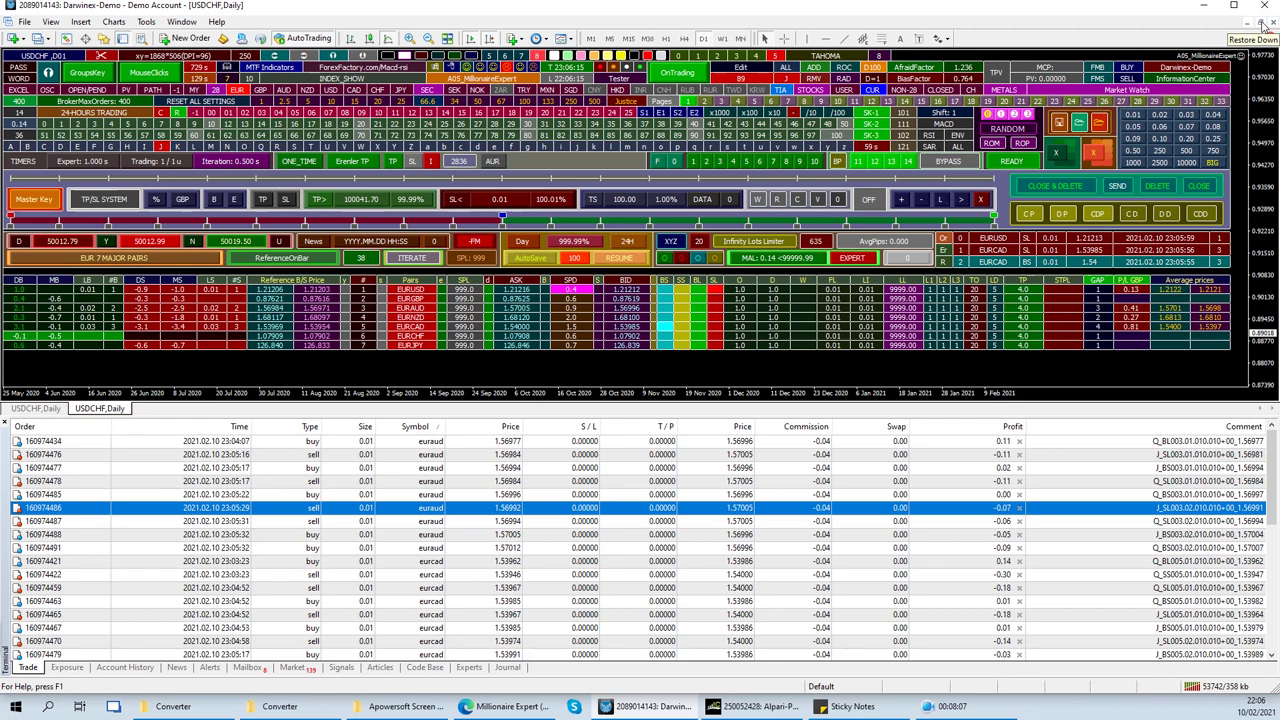
- Restore the chart to a floating window, move it top-left, and collapse the order list
left_click(1262, 22)
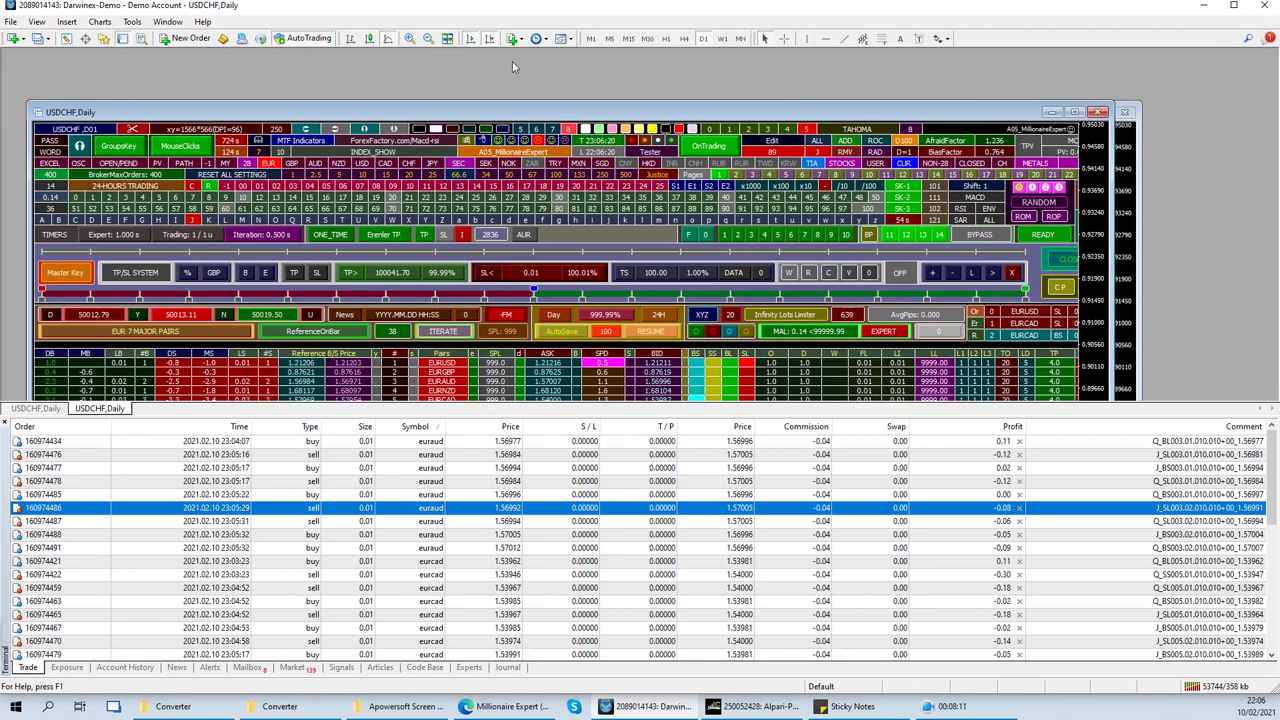
left_click_drag(916, 117, 888, 68)
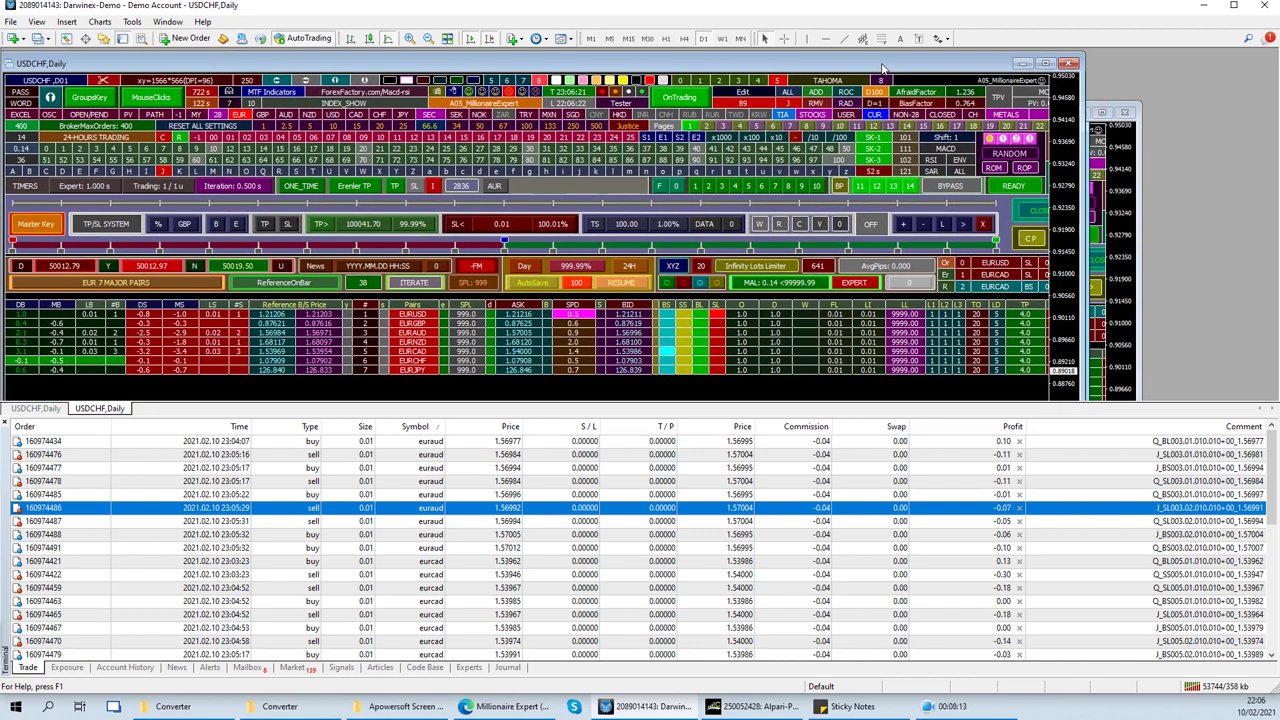
left_click(1146, 245)
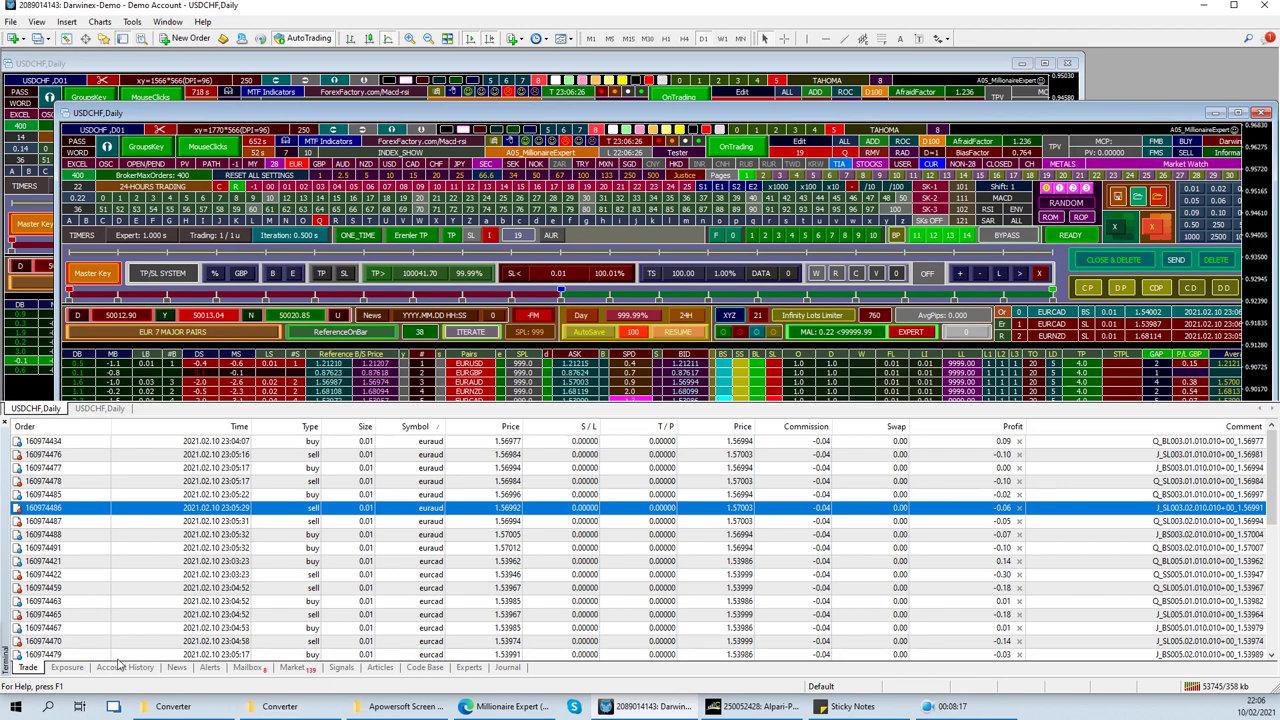
left_click(29, 668)
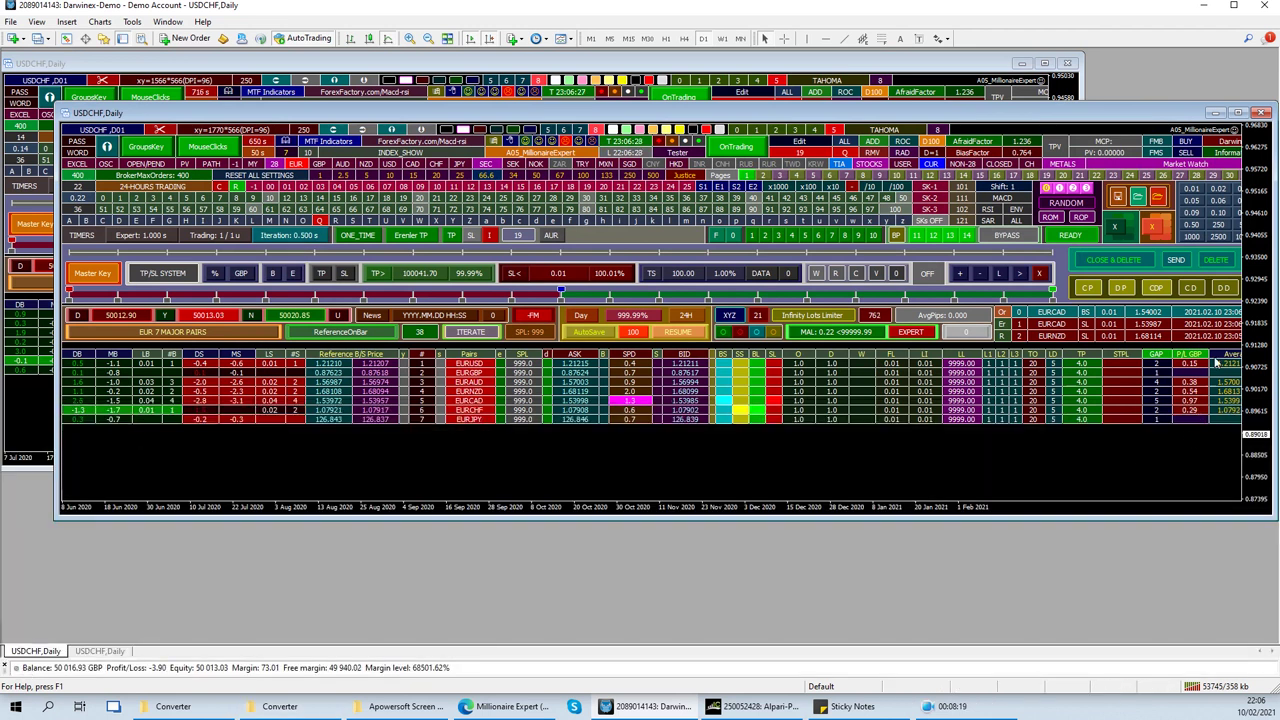
- Bring the first chart forward, resize and reposition it, then maximize the USDCHF Daily window
left_click(965, 65)
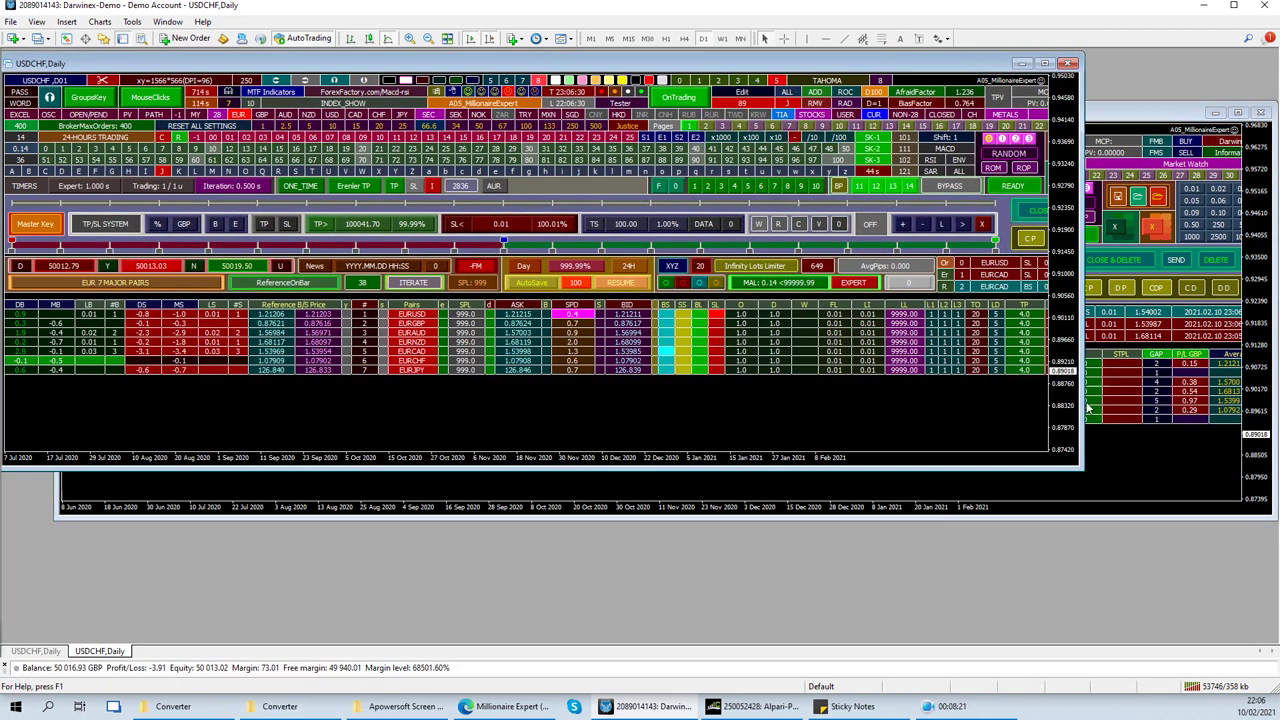
left_click_drag(1082, 437, 1215, 400)
left_click_drag(1083, 68, 1033, 124)
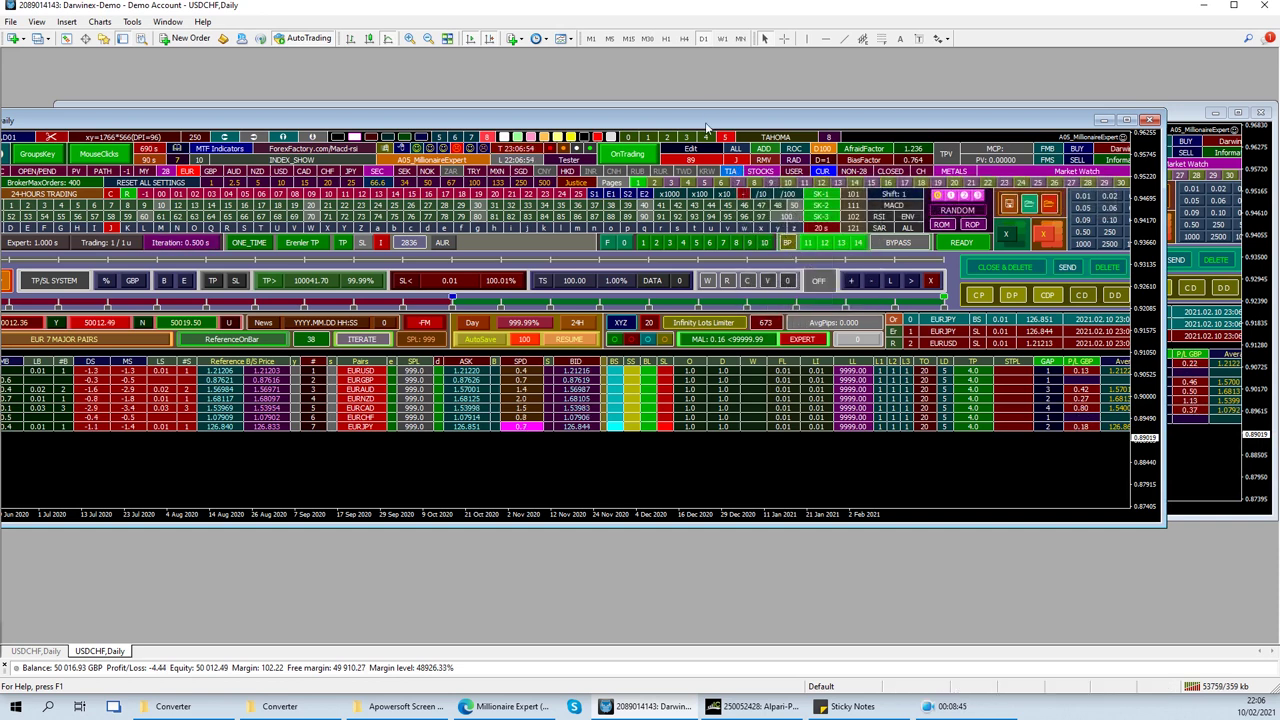
double_click(706, 126)
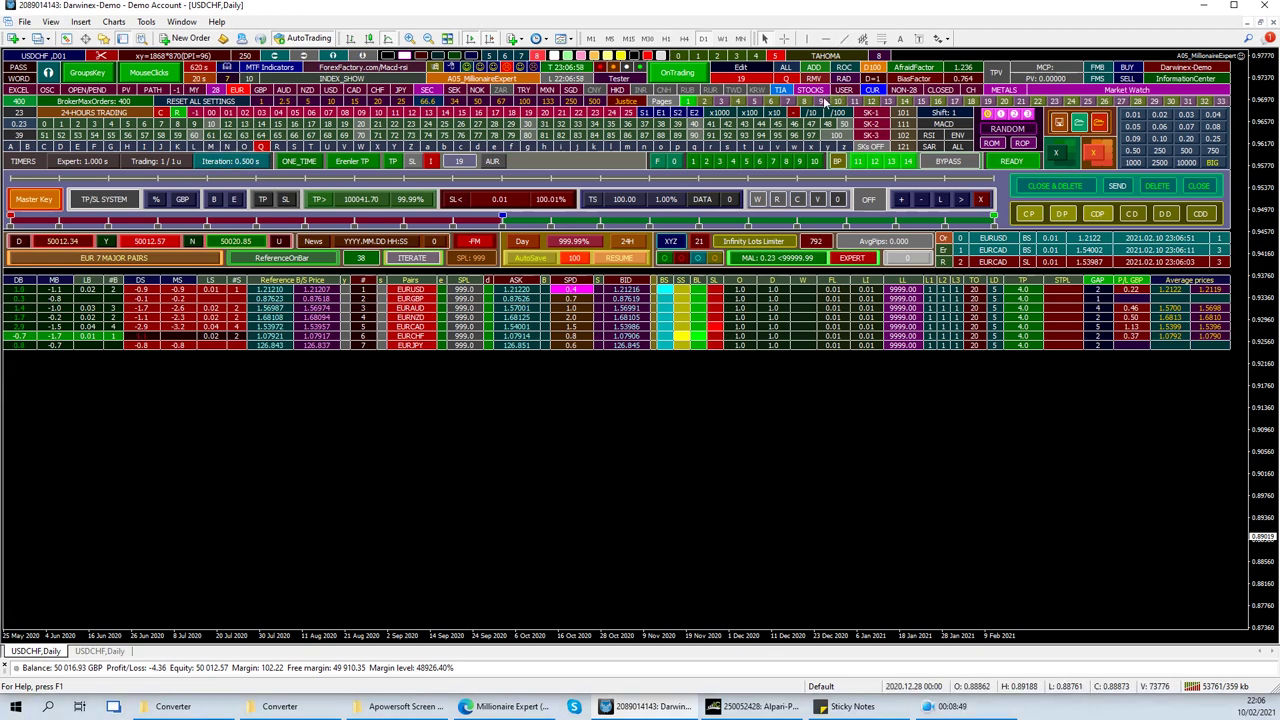
- Review the Trade list, then set the second USDCHF Daily expert to ALL P/L display
mouse_move(268, 658)
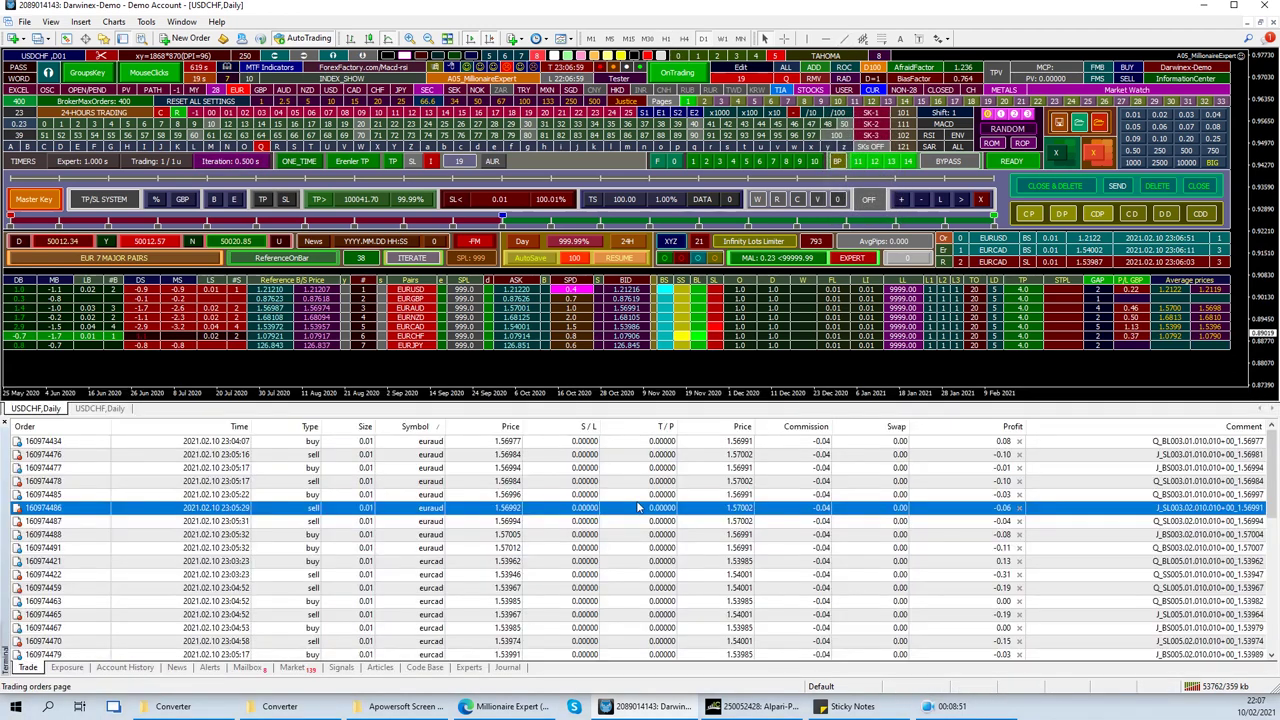
scroll(895, 530, "down", 3)
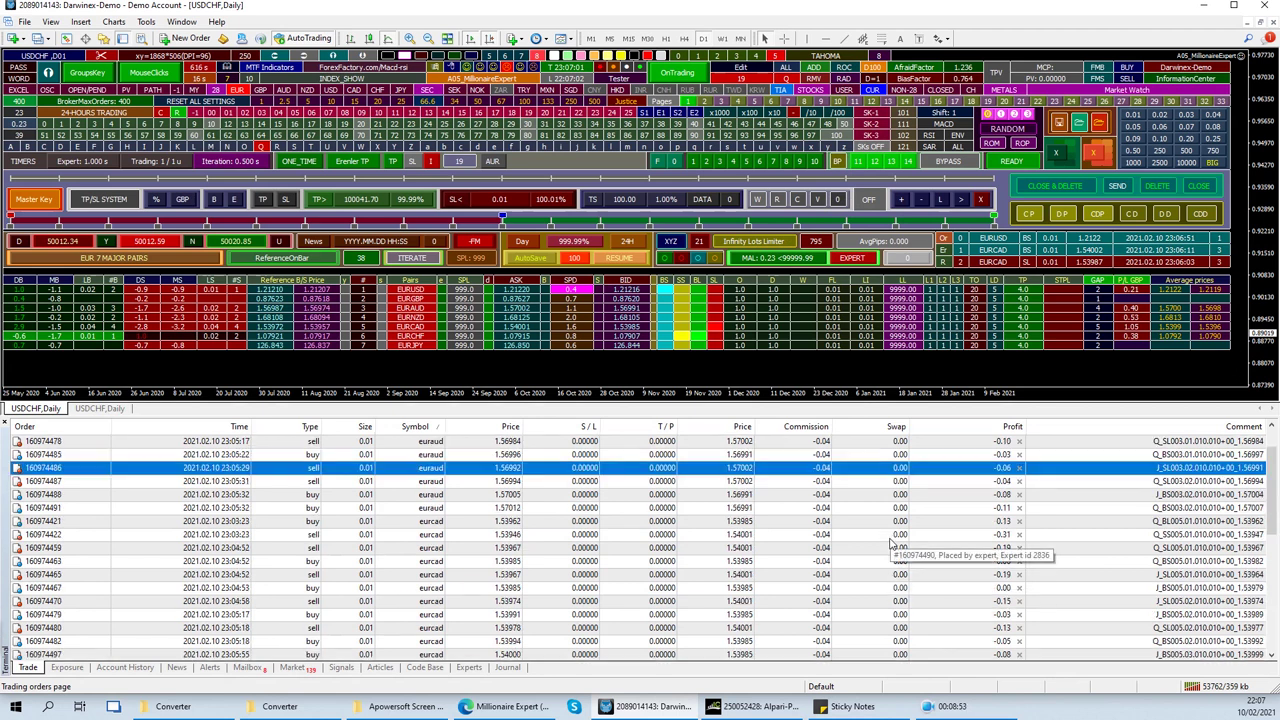
scroll(895, 543, "up", 3)
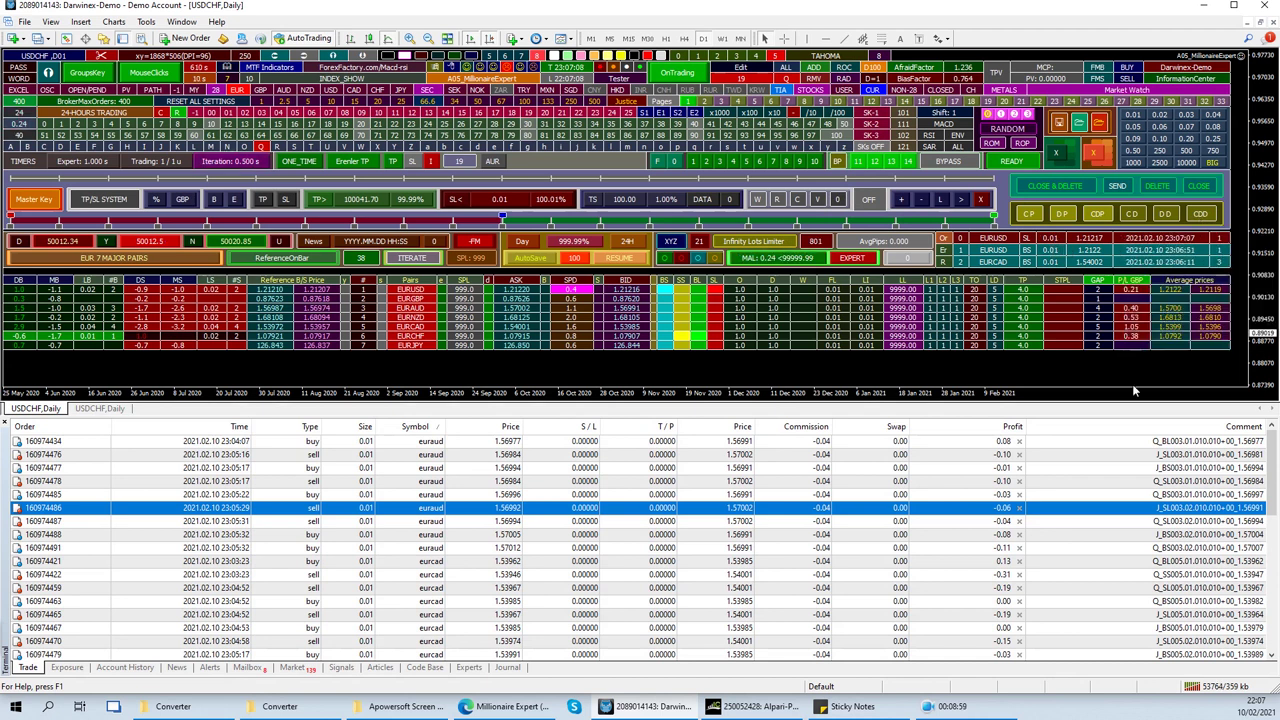
left_click(107, 410)
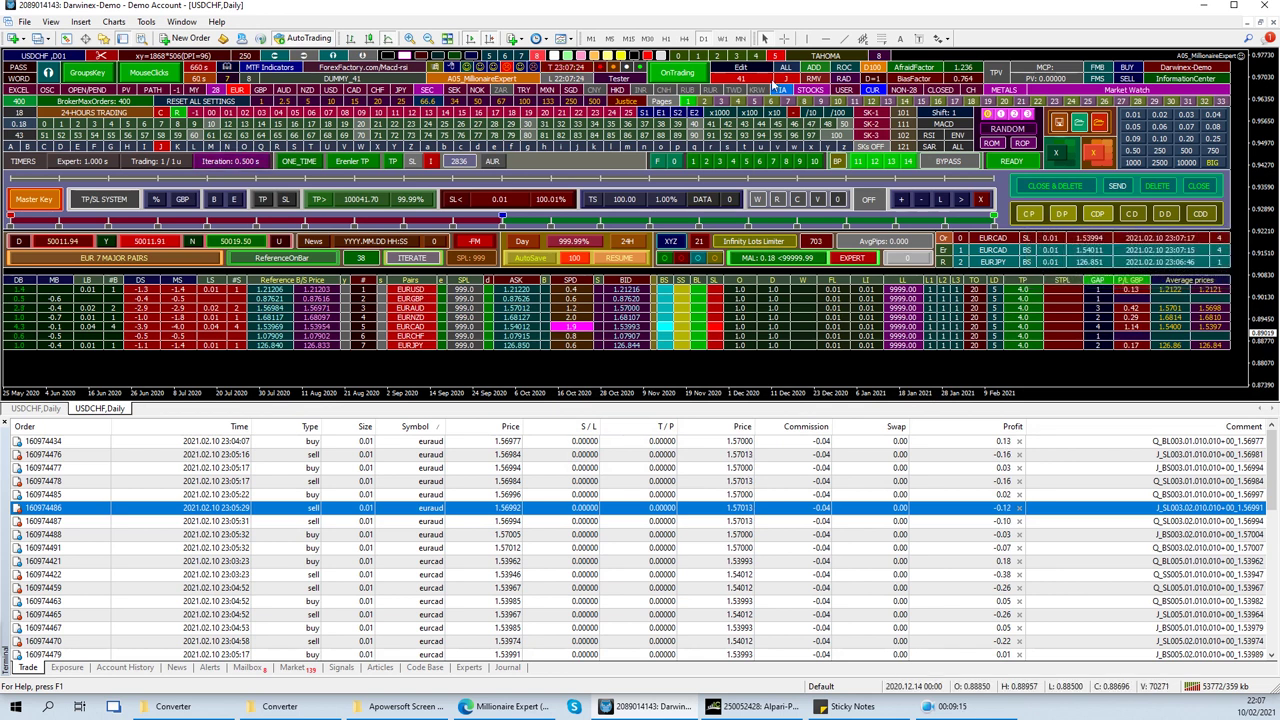
left_click(788, 68)
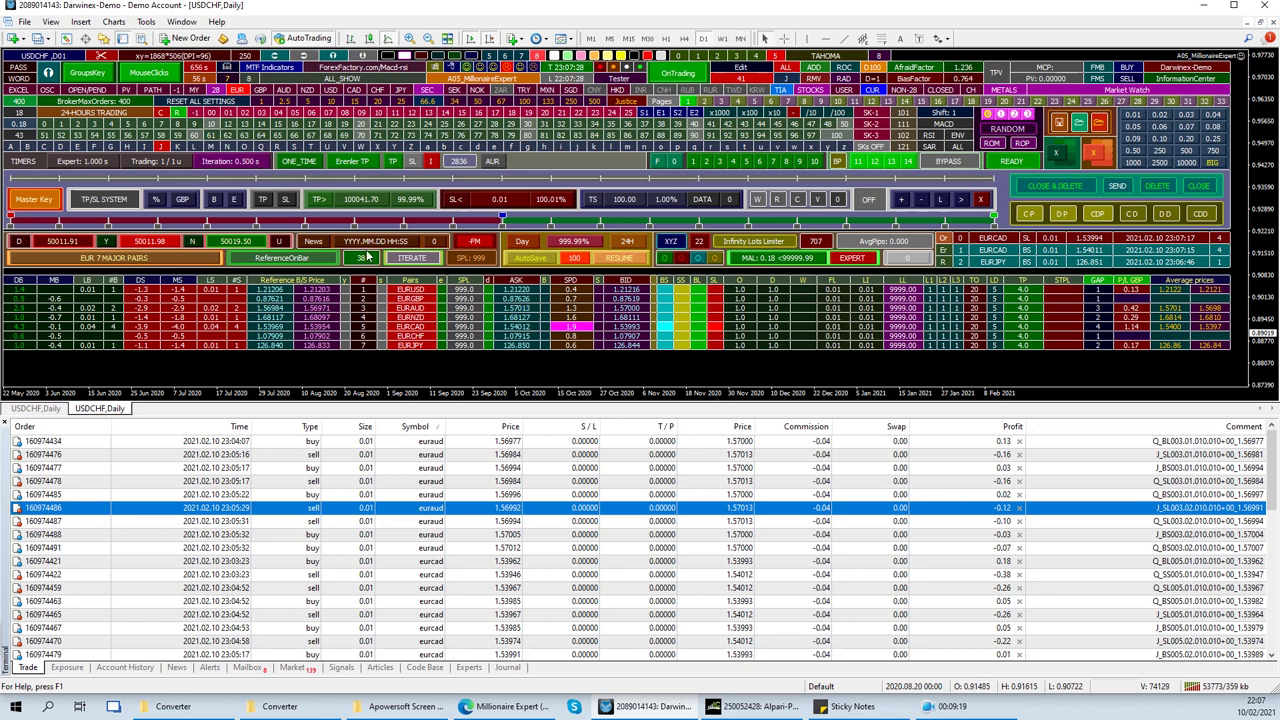
left_click(36, 409)
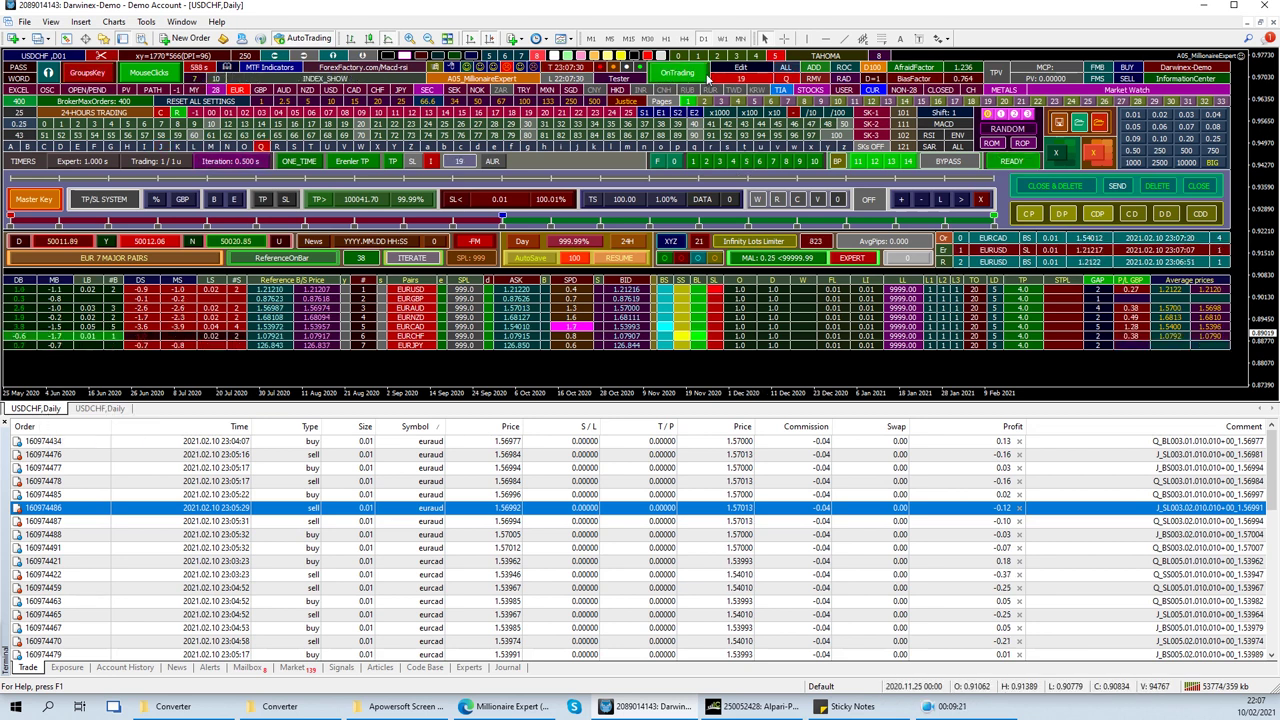
- On the second expert's chart, enable close-specific-pair mode and target the EURUSD pair
left_click(126, 408)
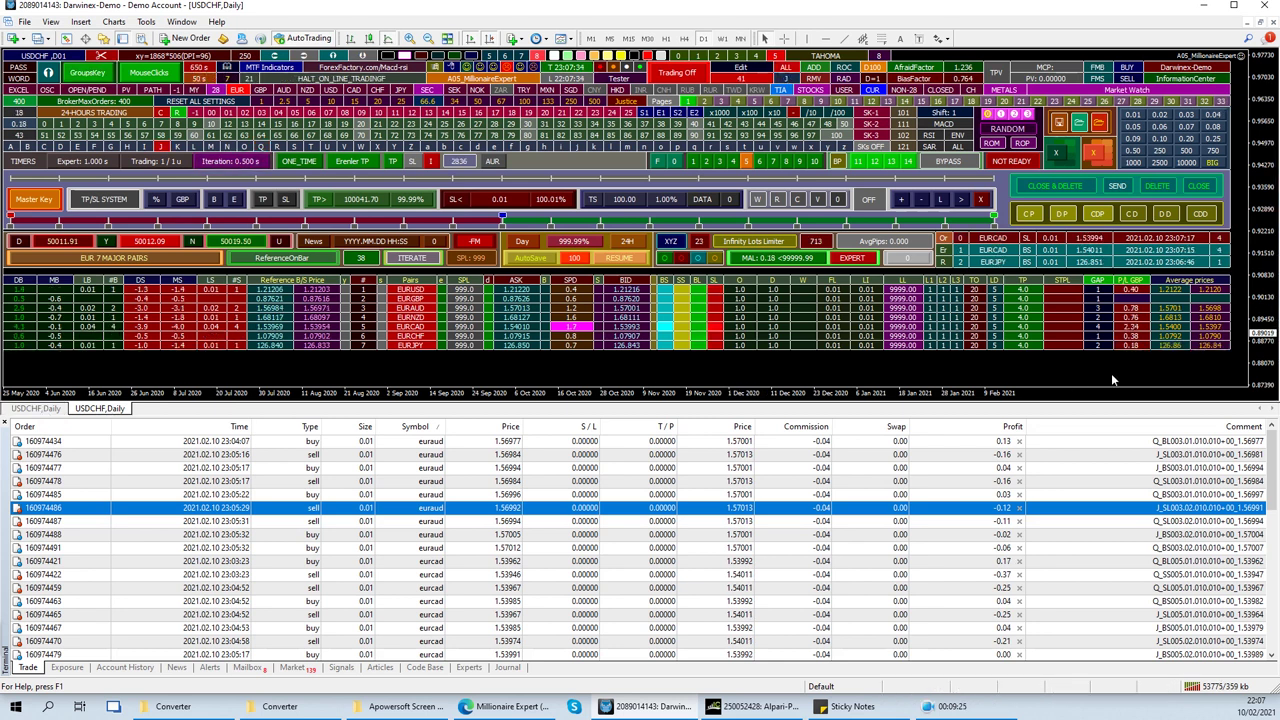
left_click(1030, 215)
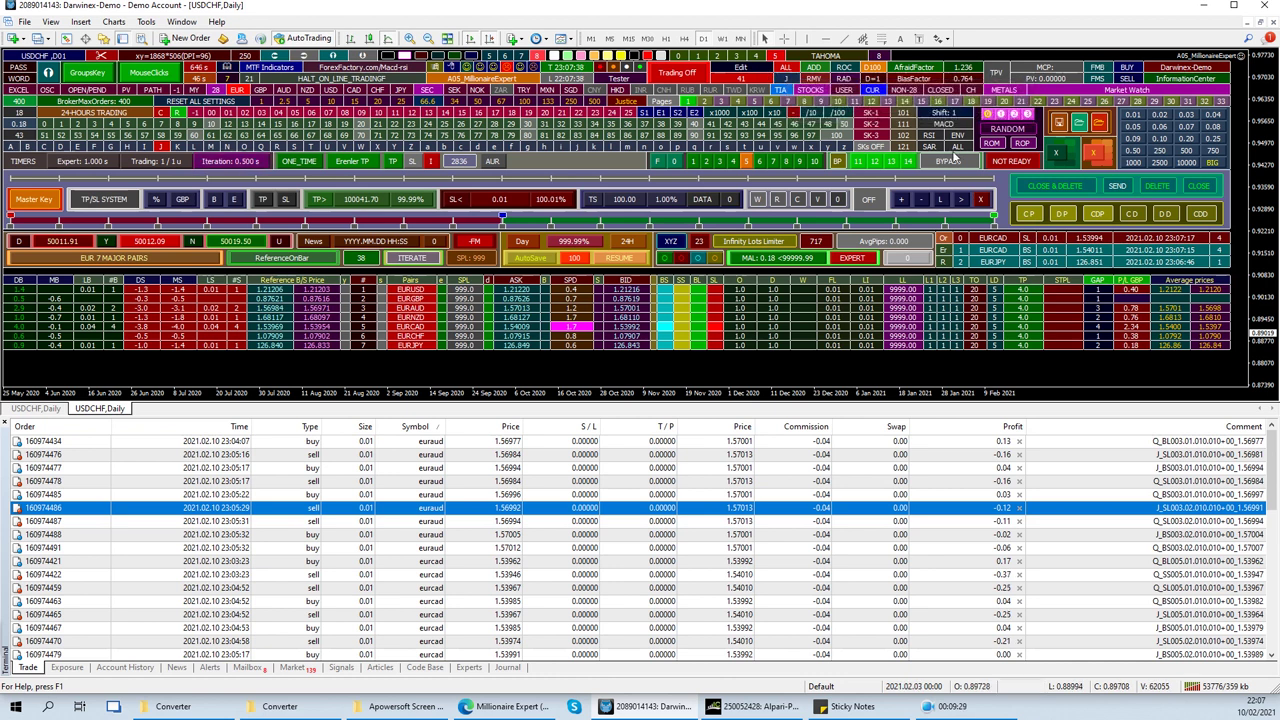
left_click(1034, 215)
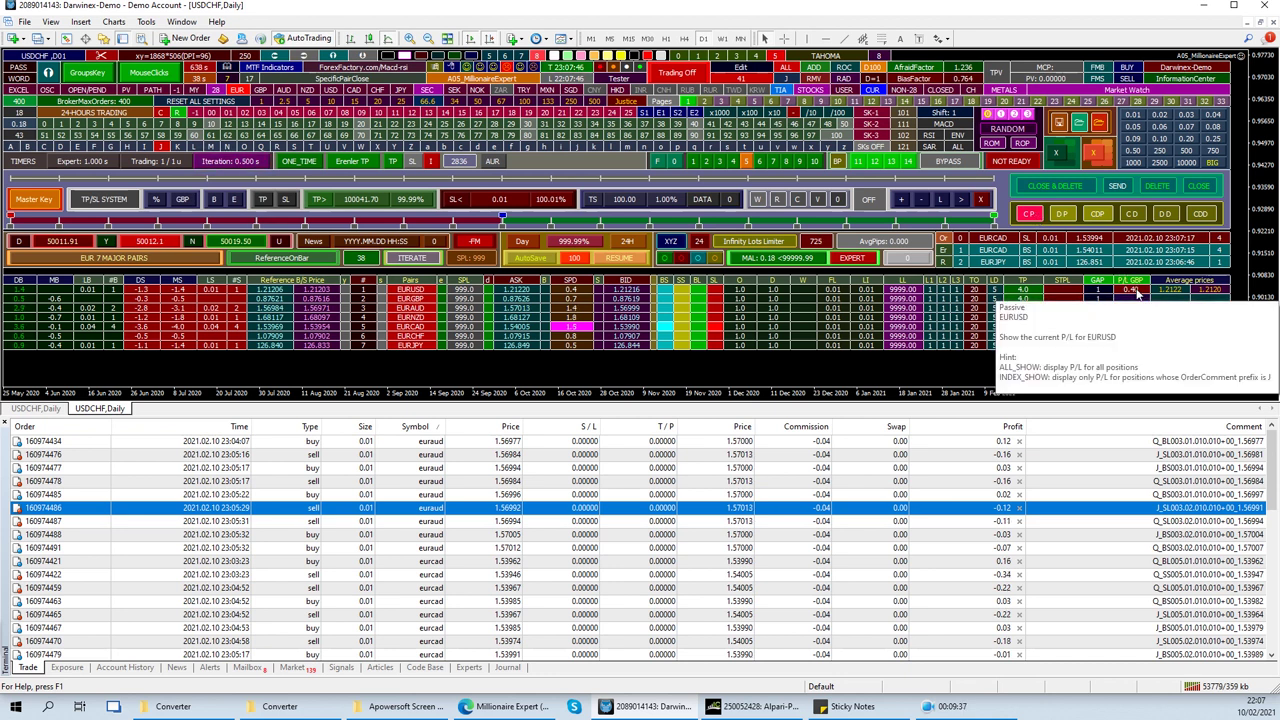
left_click(1136, 291)
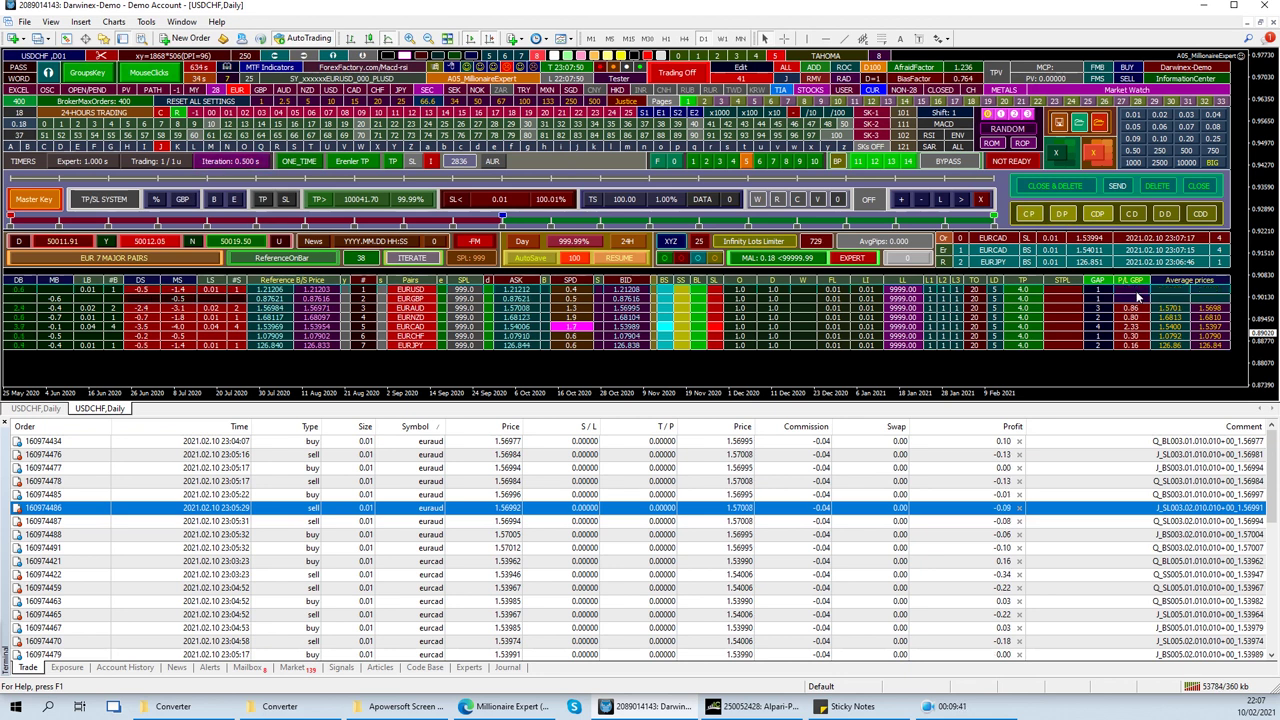
- Compare the two expert charts and sort the open trades list by Symbol
left_click(38, 410)
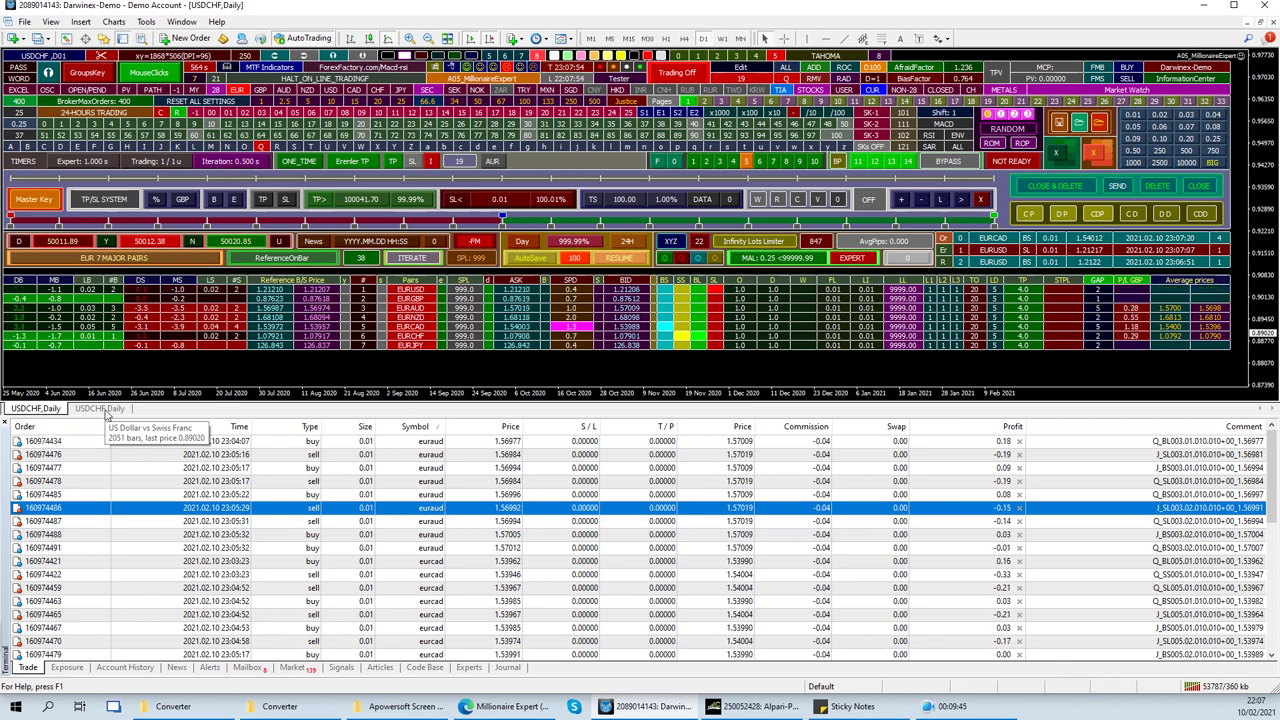
left_click(104, 410)
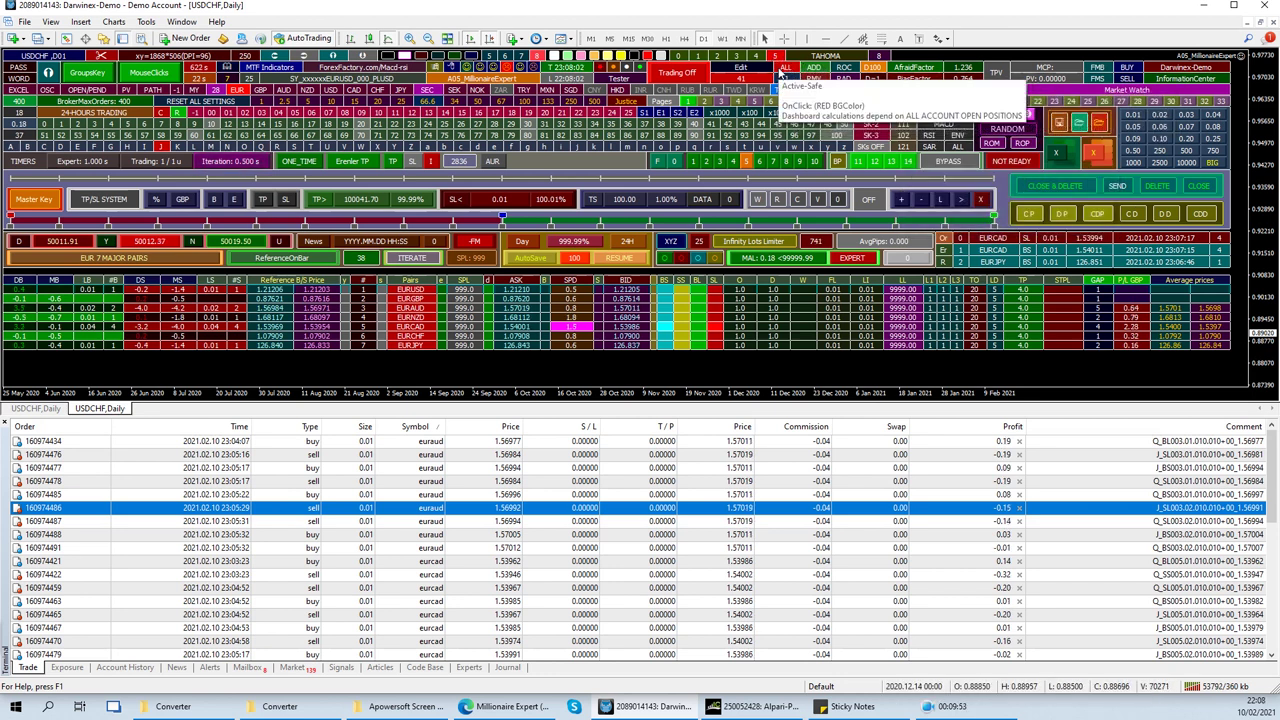
left_click(40, 410)
left_click(100, 410)
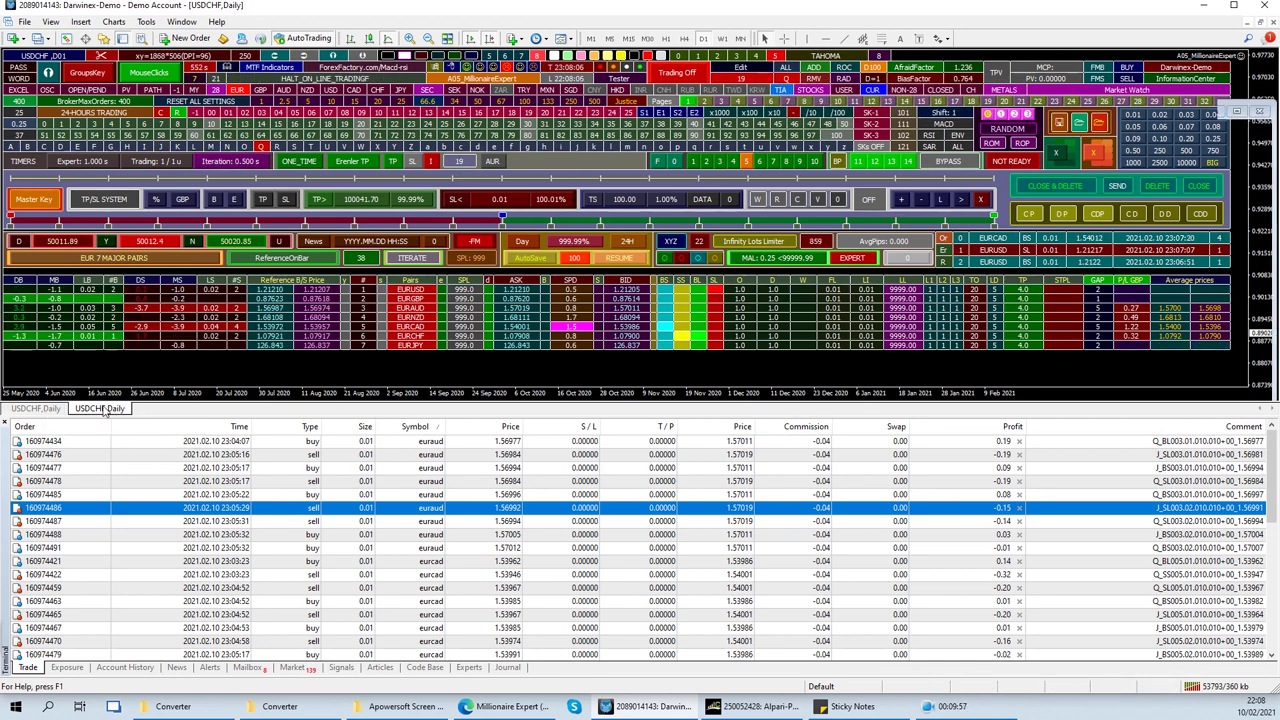
left_click(410, 427)
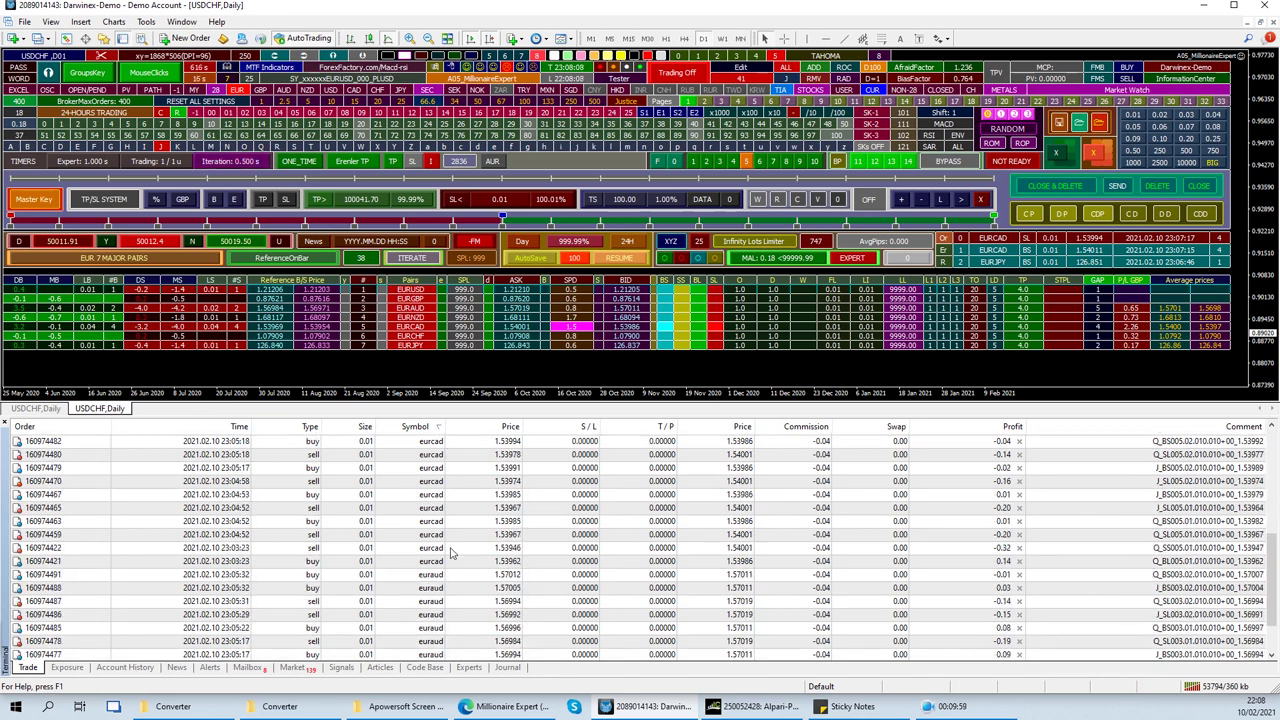
scroll(450, 553, "down", 1)
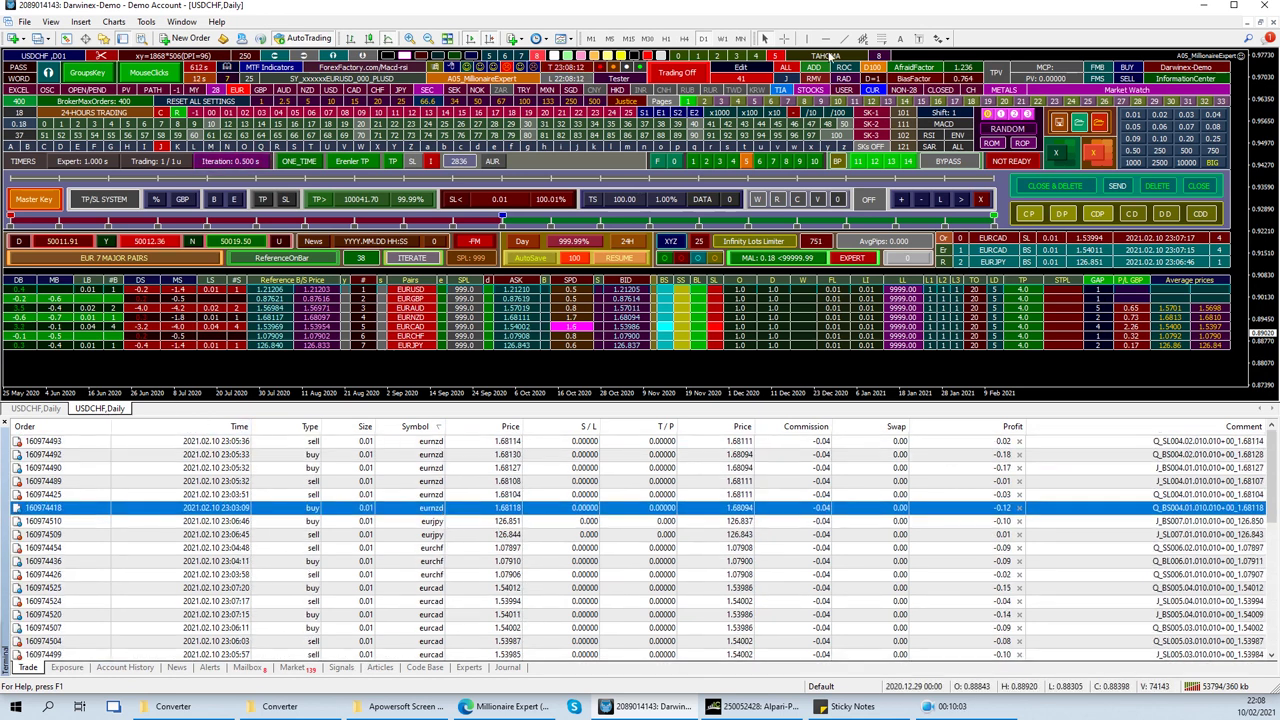
- Re-activate close-specific-pair mode and close all EURAUD positions, confirming none remain in the list
left_click(1029, 215)
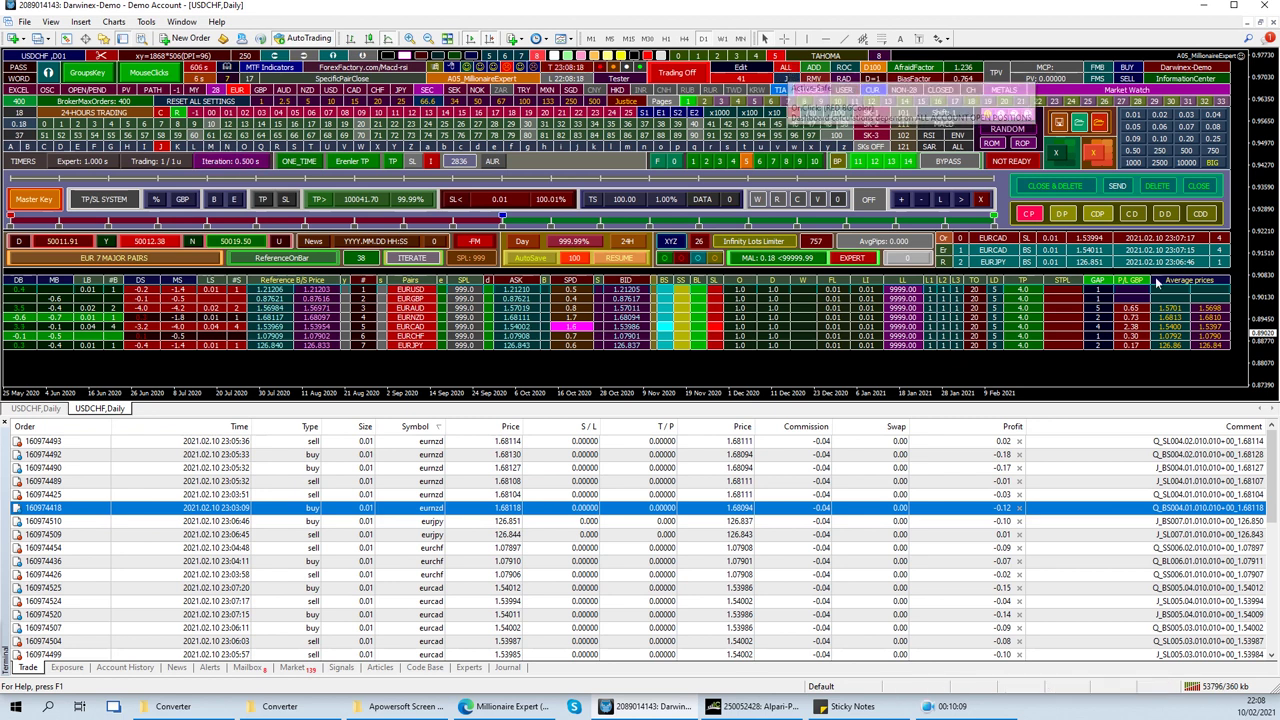
left_click(1133, 311)
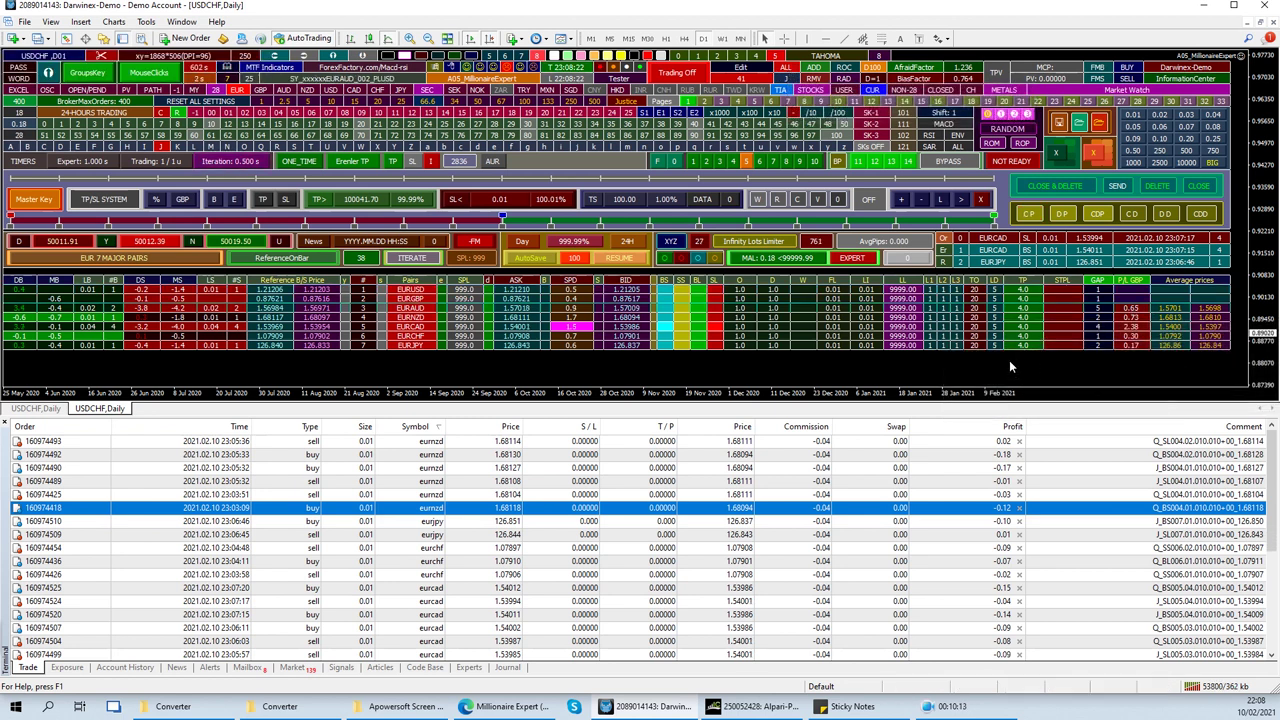
scroll(460, 592, "down", 4)
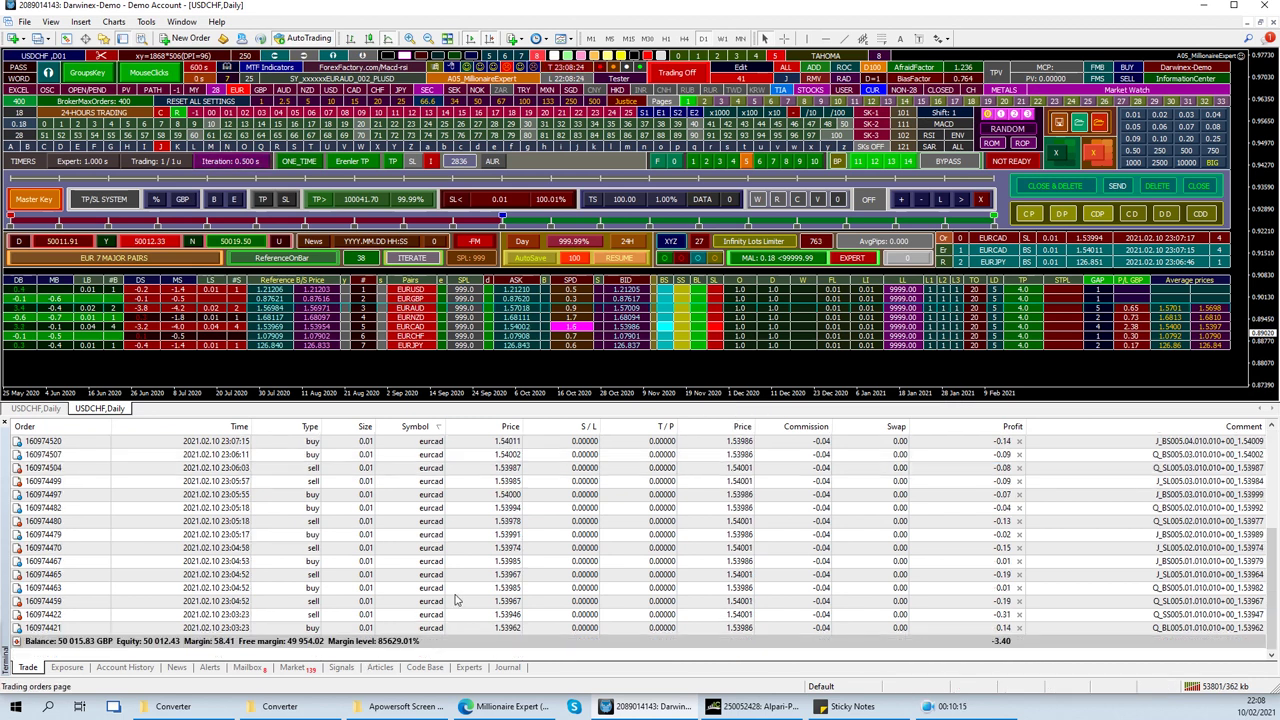
scroll(460, 592, "down", 2)
scroll(464, 587, "up", 4)
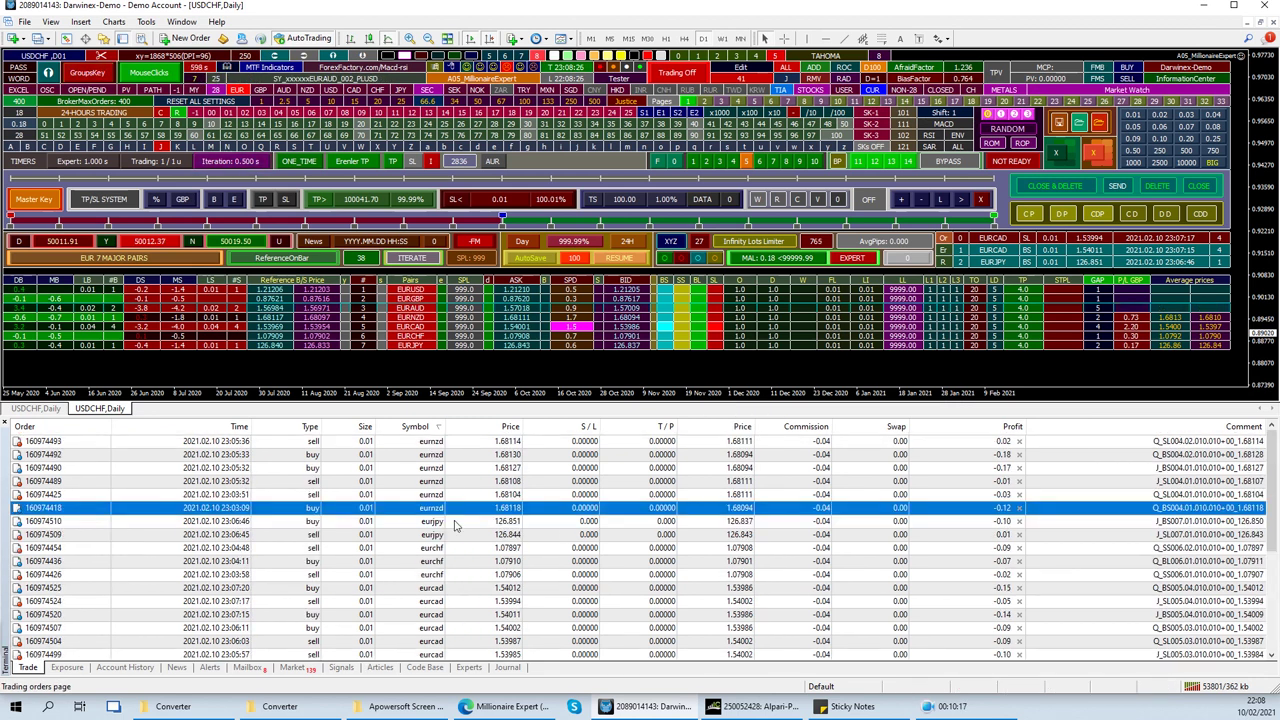
left_click(35, 410)
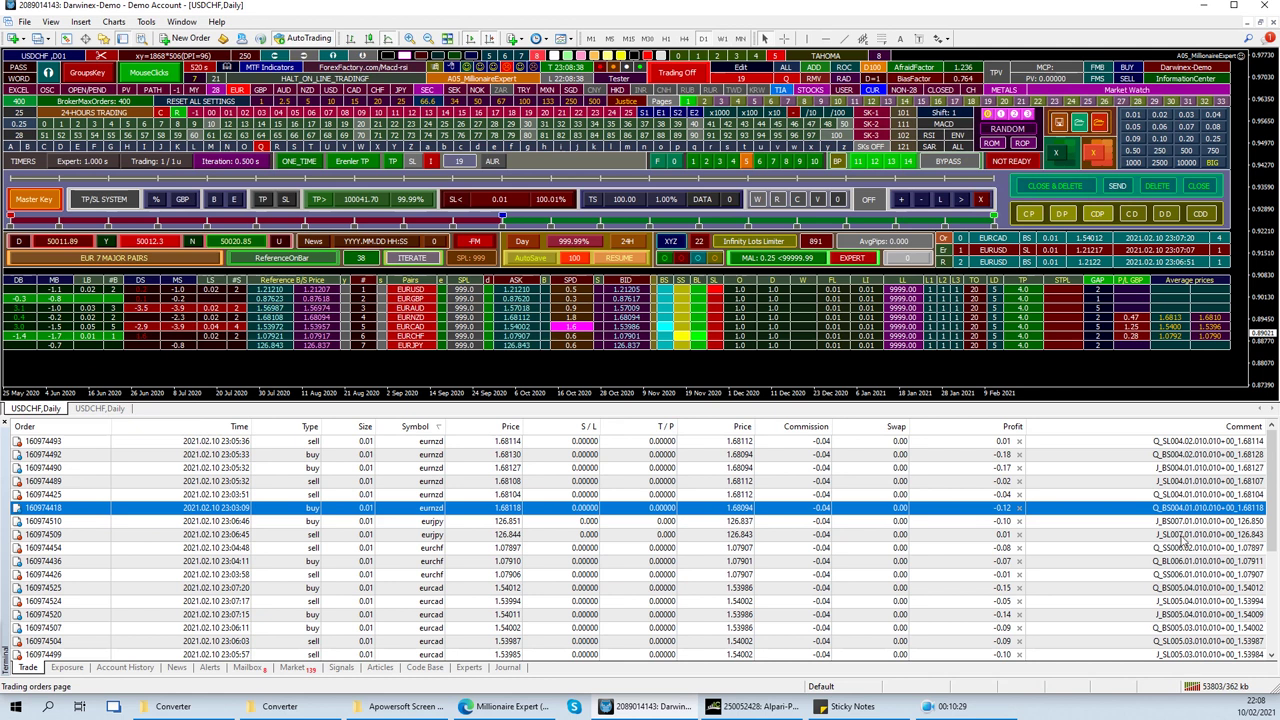
- Pick out the Q-strategy EURNZD order and two J-strategy EURNZD orders in the trades list
left_click(1117, 456)
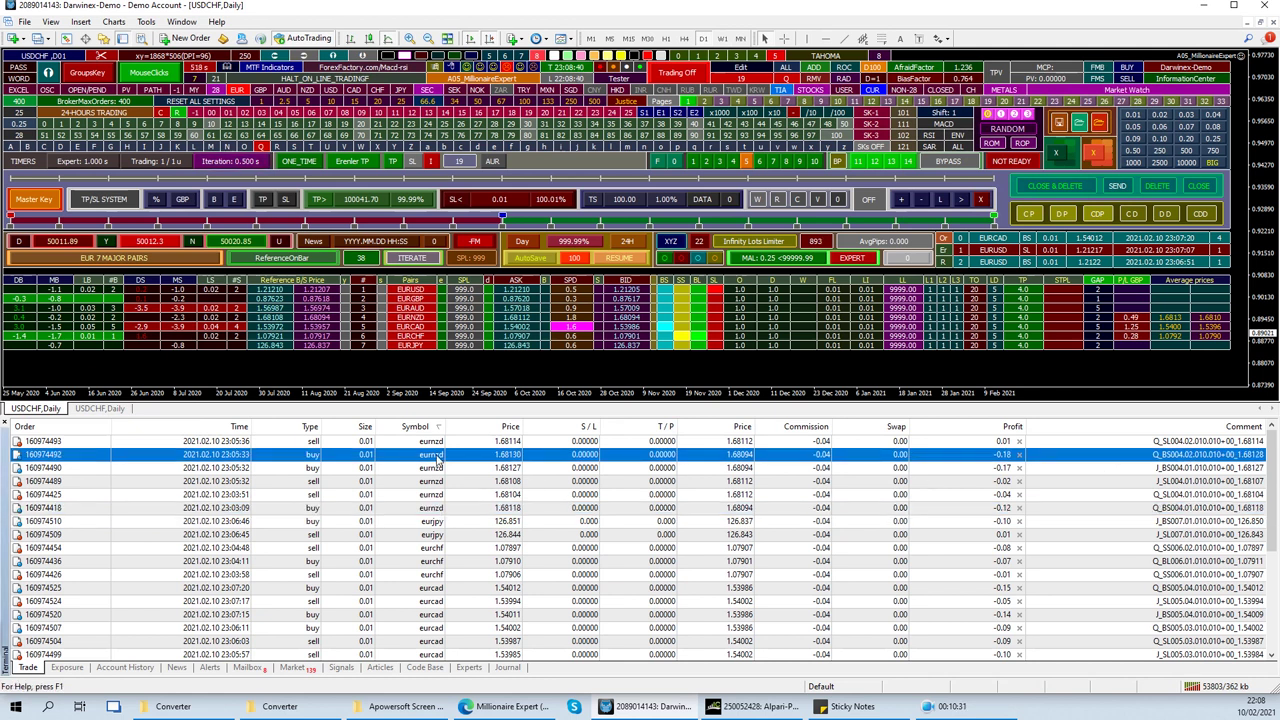
left_click(426, 469)
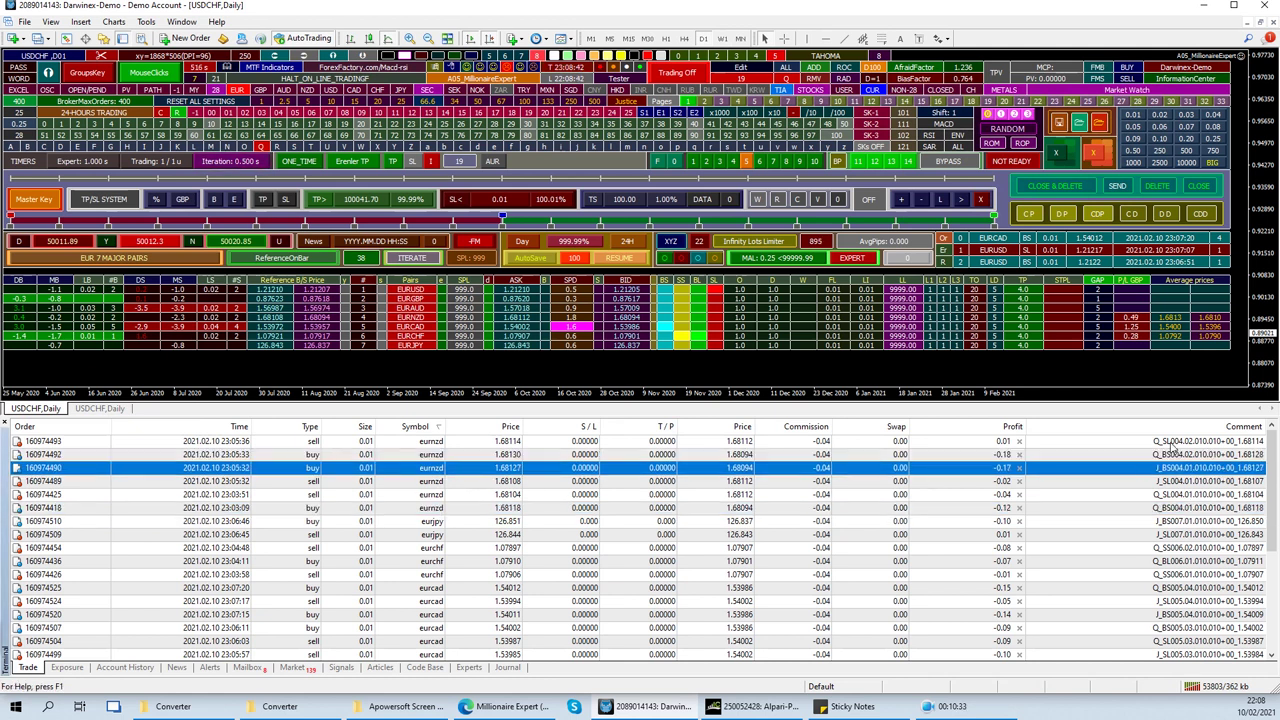
left_click(1170, 481)
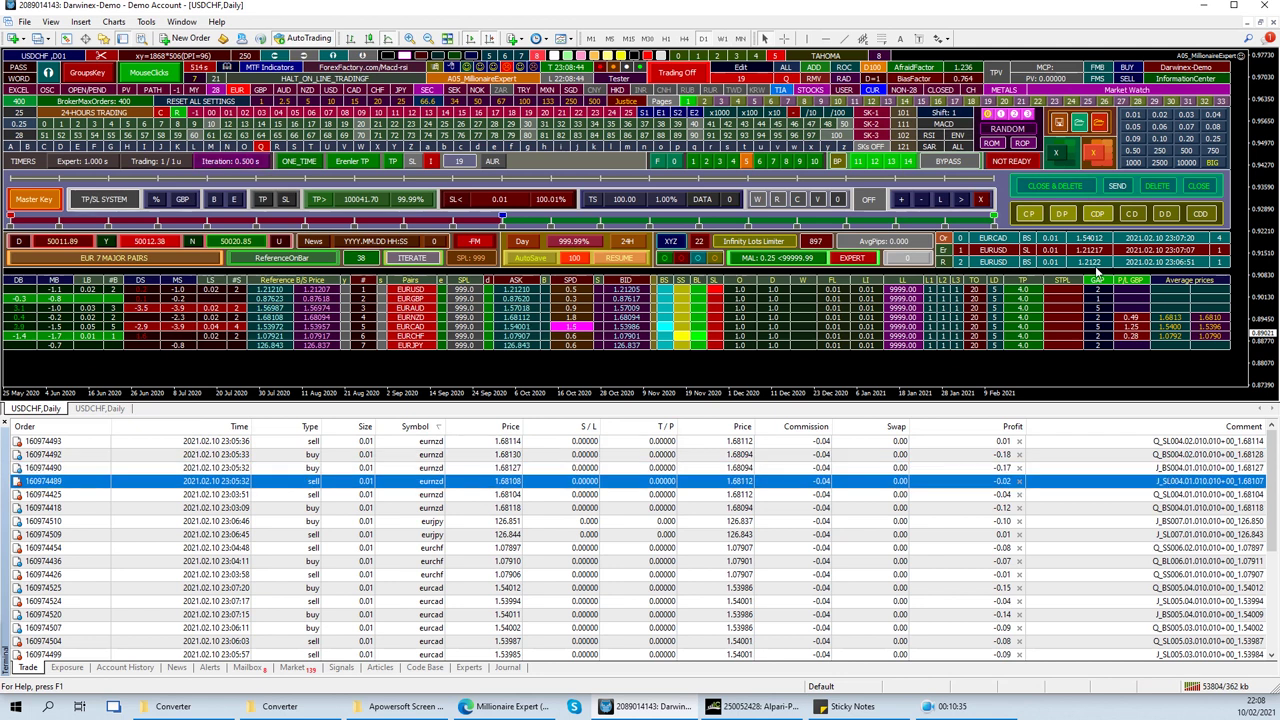
- Use close-specific-pair mode to close the Q-strategy EURNZD positions, leaving the J-strategy trades open
left_click(1028, 214)
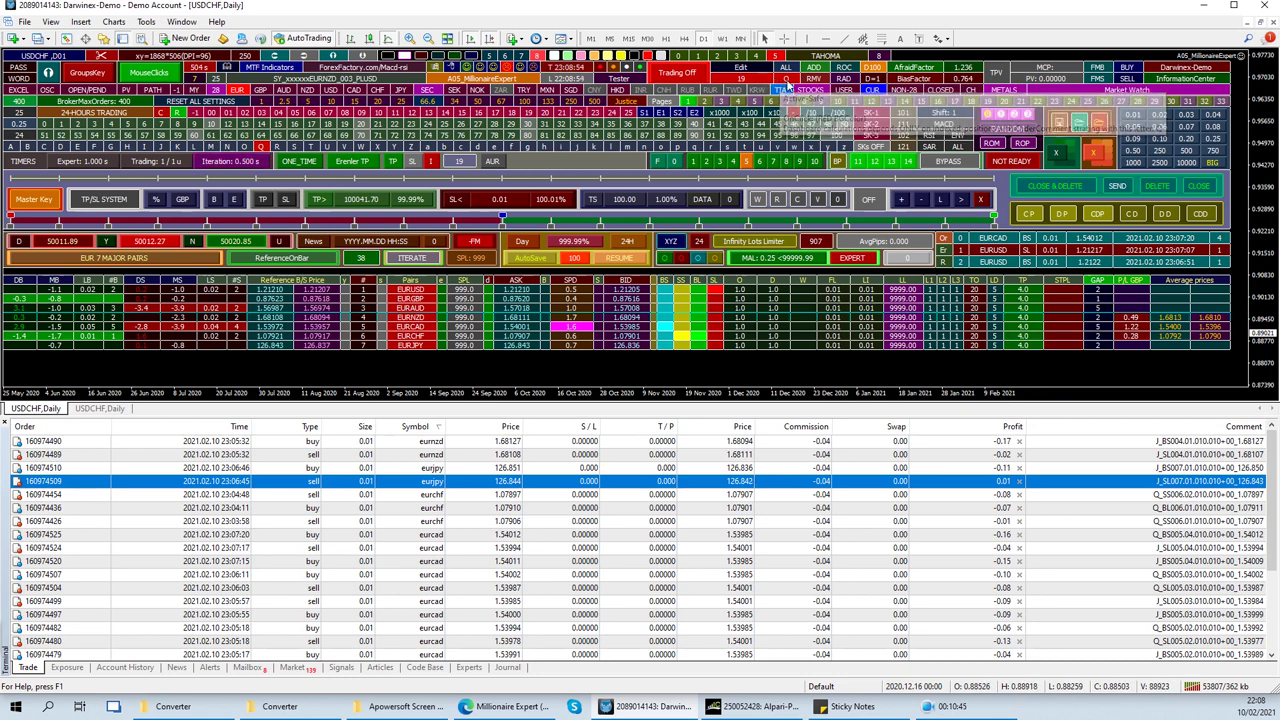
left_click(1163, 455)
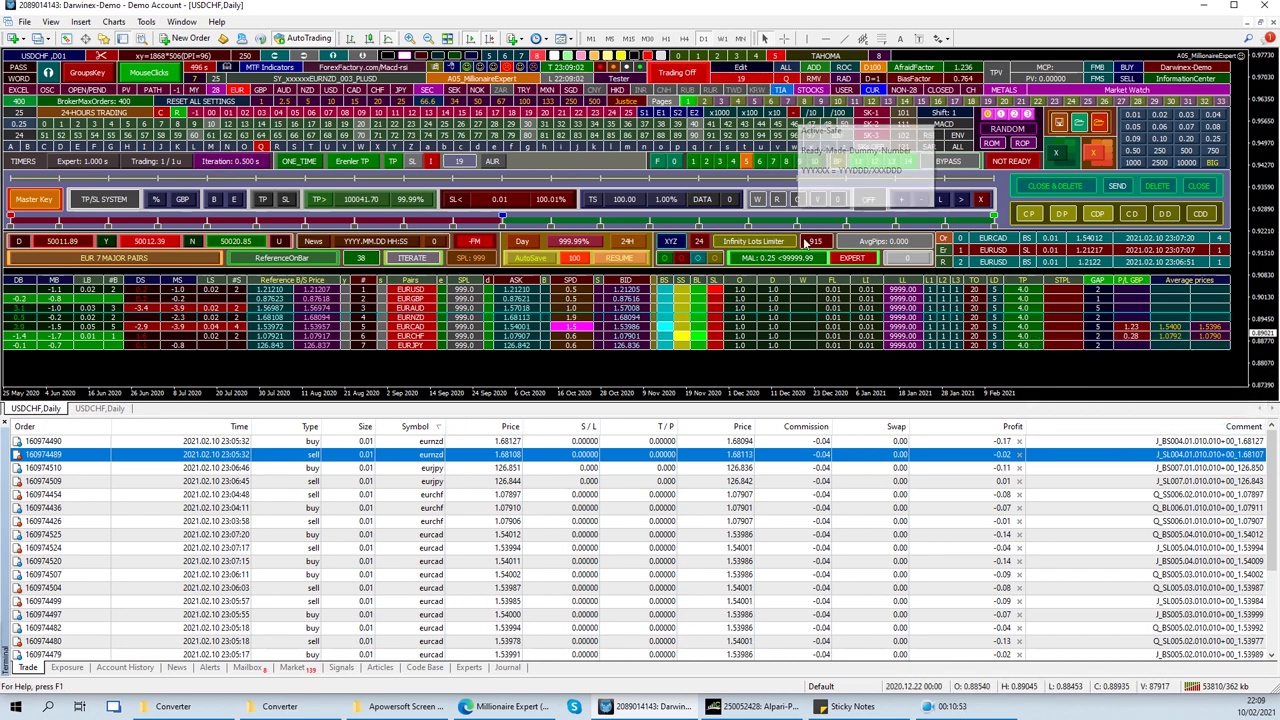
left_click(120, 409)
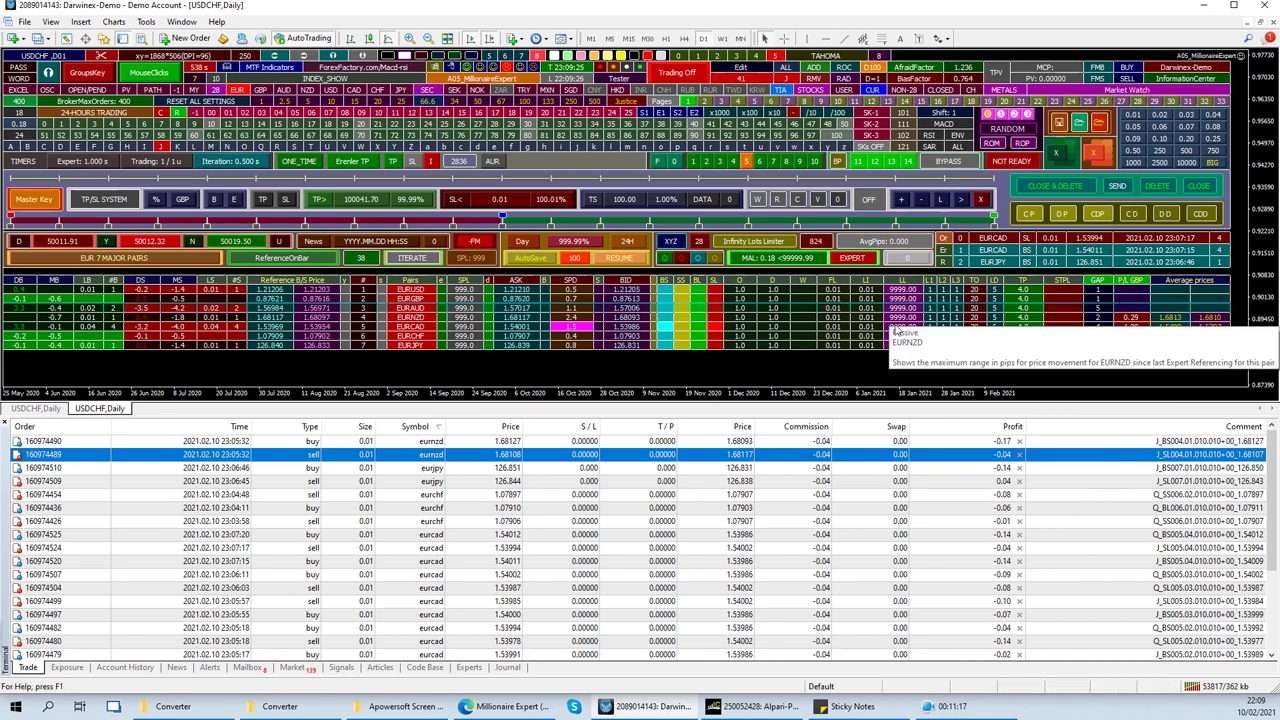
left_click(102, 409)
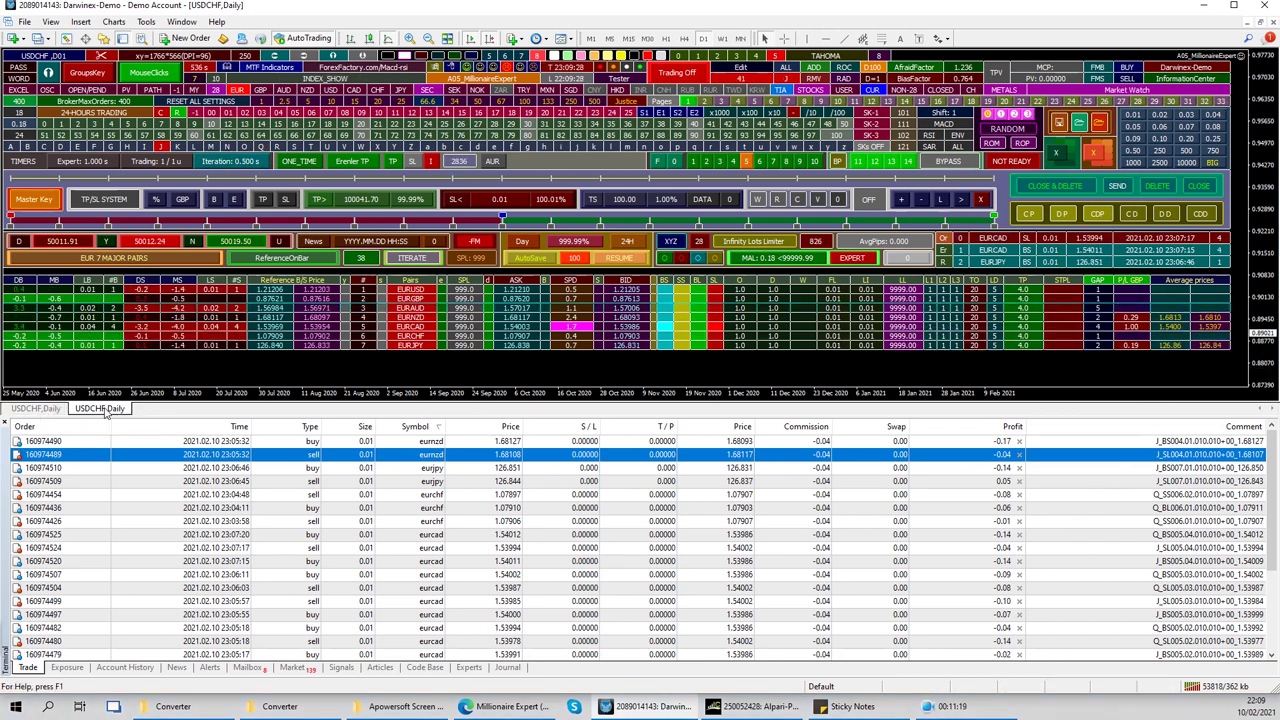